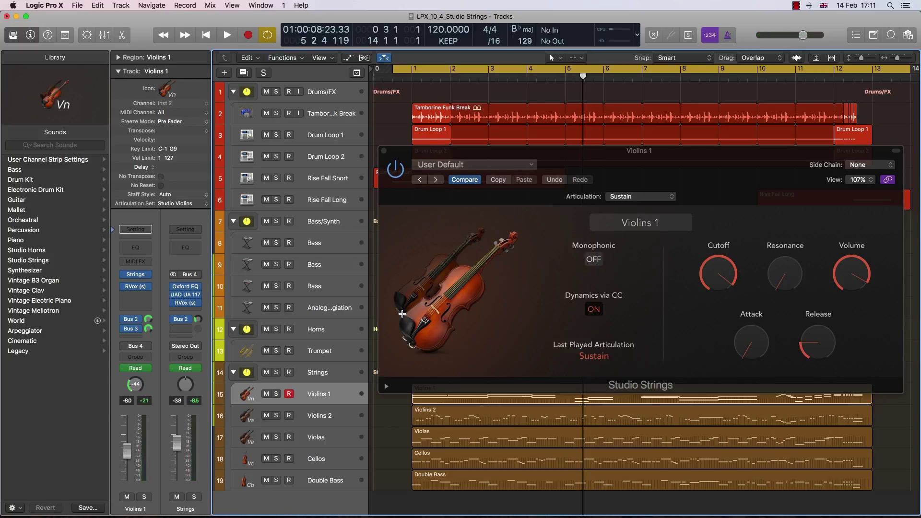
Step: Compare the Violins 2 and Violins 1 settings, test Monophonic on and off, and show extended parameters
key(Down)
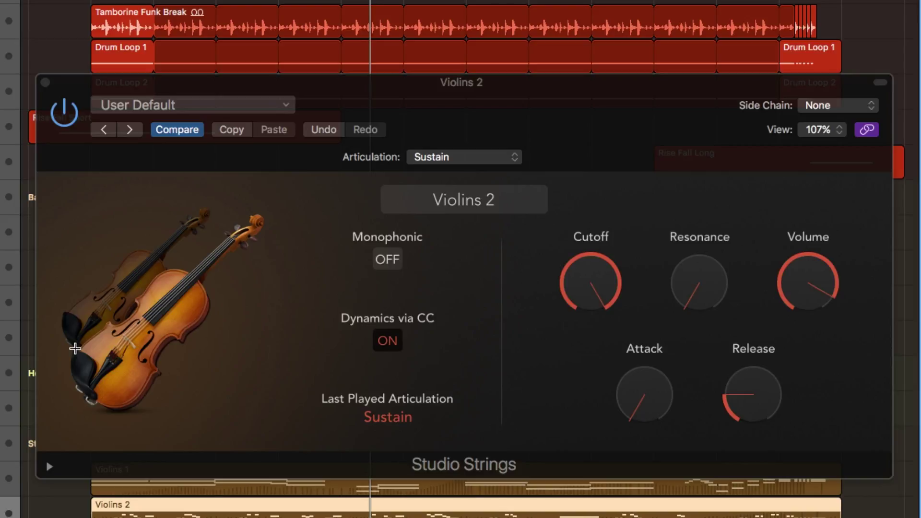
key(Up)
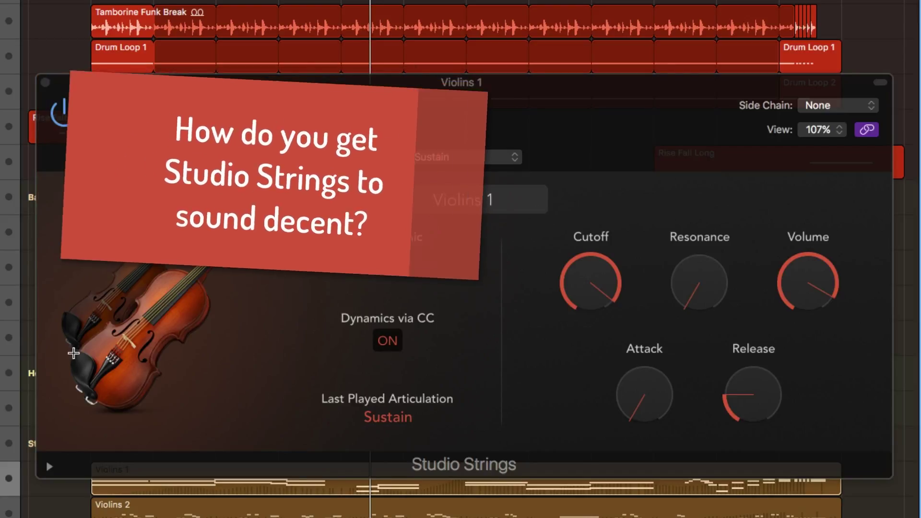
click(388, 260)
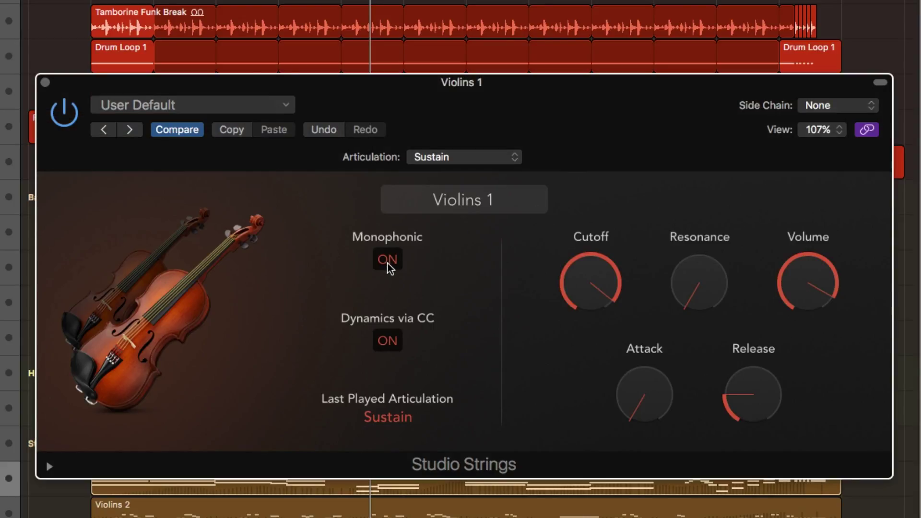
click(388, 263)
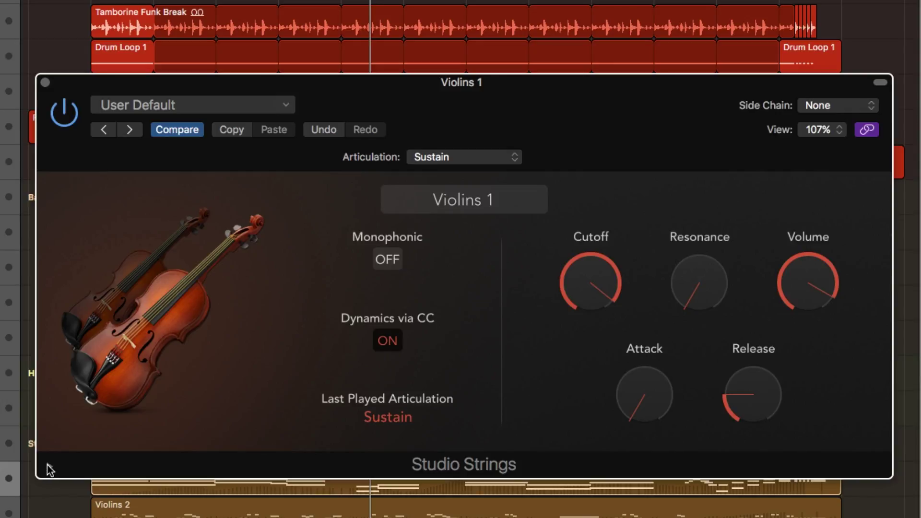
click(49, 468)
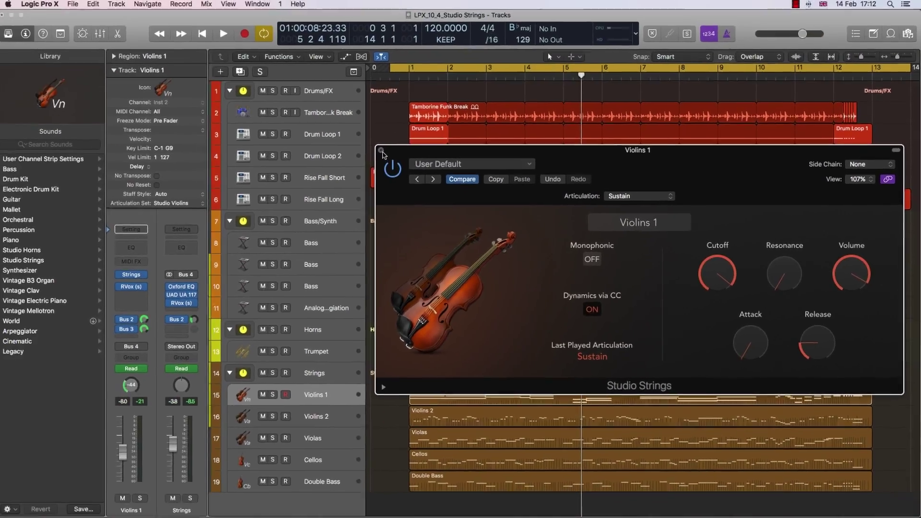
Step: Close the Violins 1 window, glance through the Mixer, then play the arrangement from the cycle start
click(45, 82)
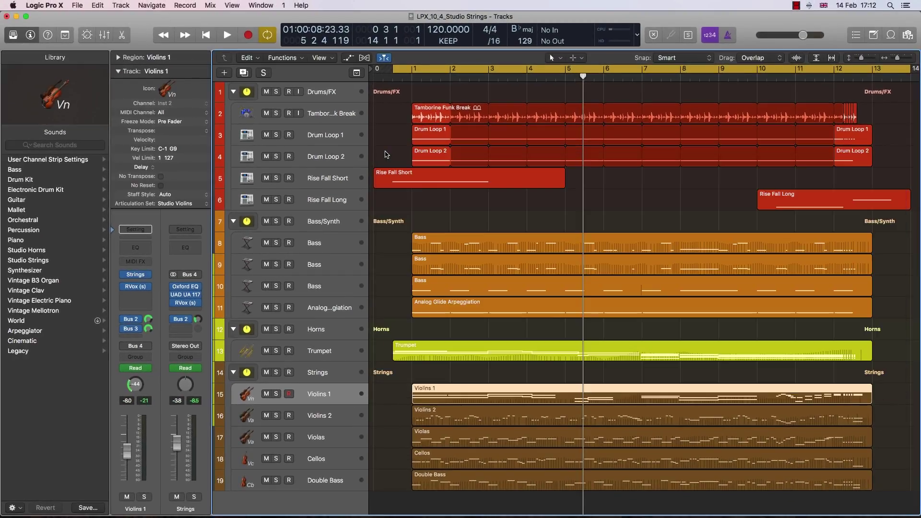
key(x)
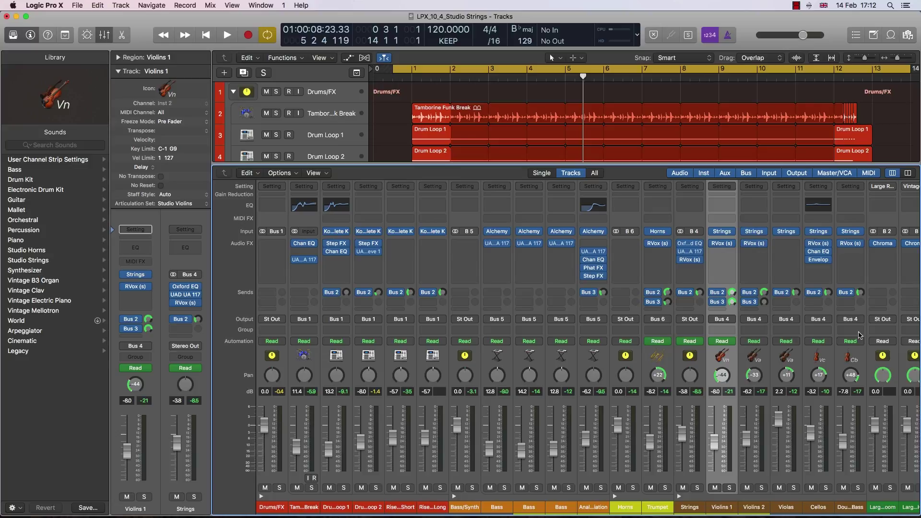
scroll(860, 335, right, 2)
scroll(860, 335, right, 5)
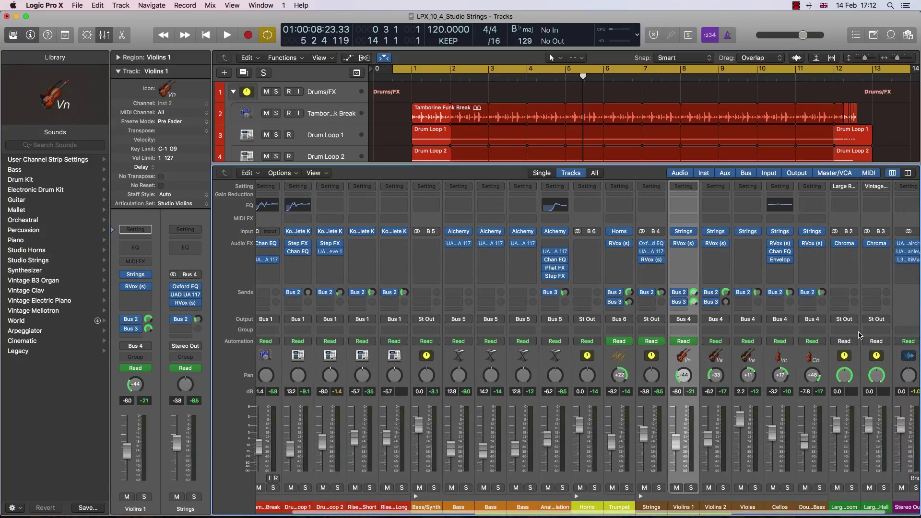
key(x)
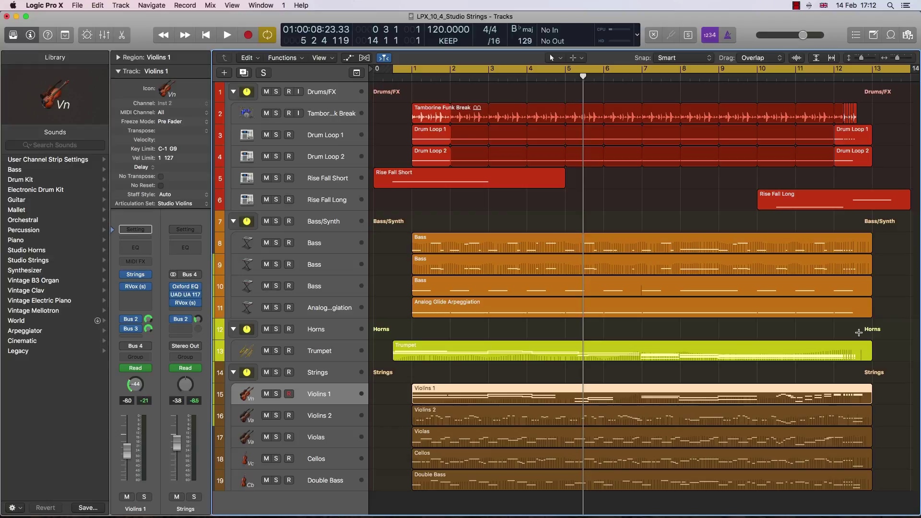
key(space)
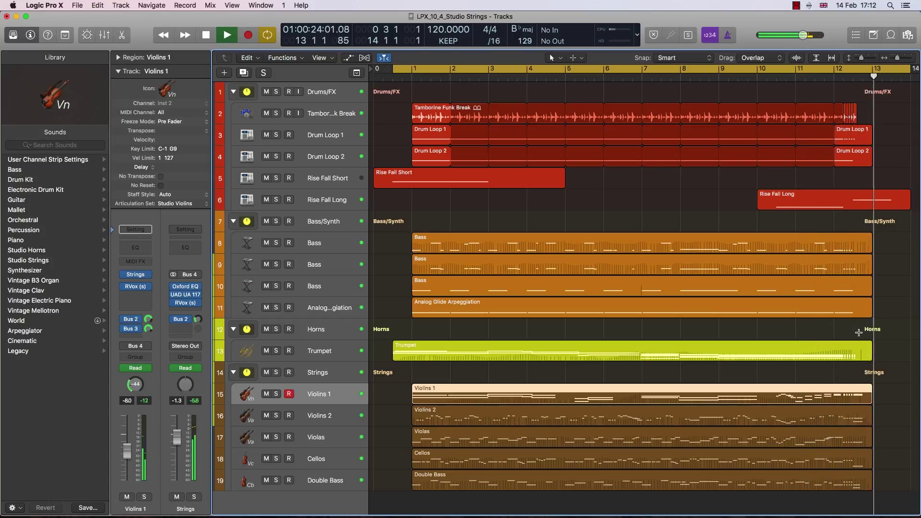
Step: Stop playback near bar 13 after listening through the arrangement
key(space)
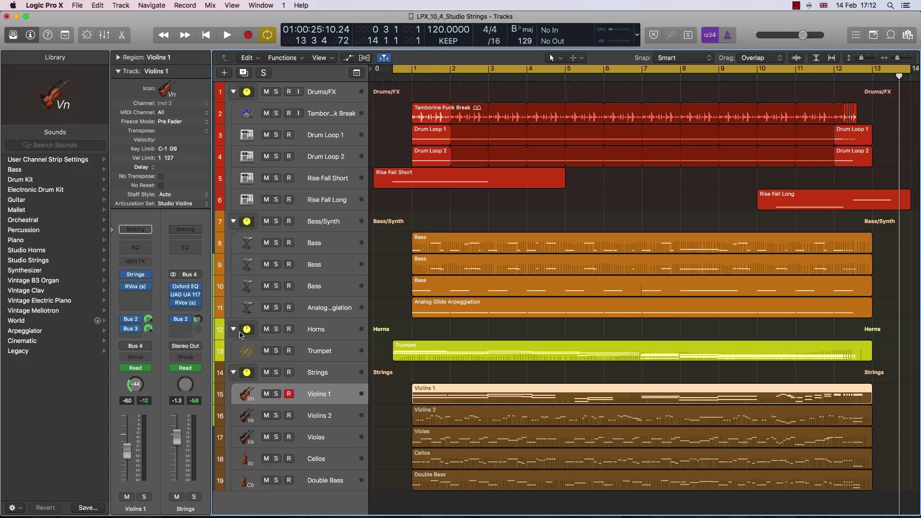
Step: Open the Violins 1 Studio Strings instrument from its channel strip slot
mouse_move(137, 277)
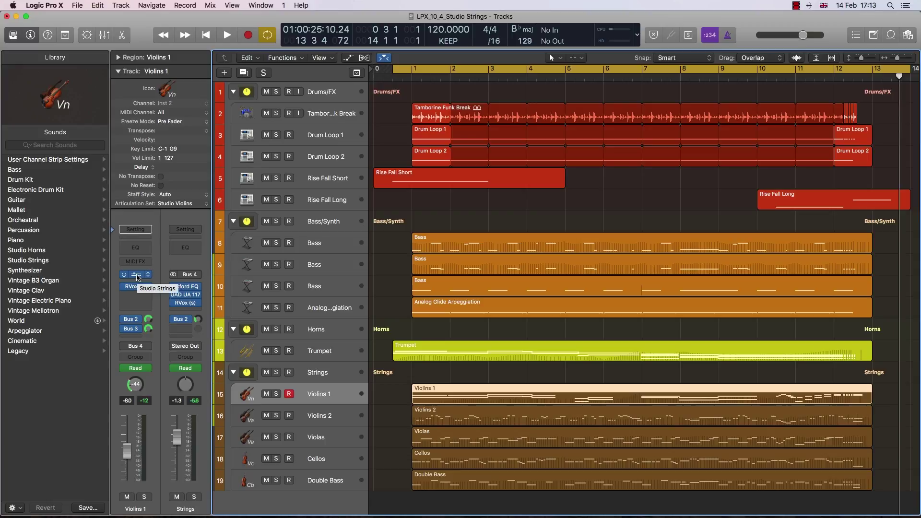
click(137, 277)
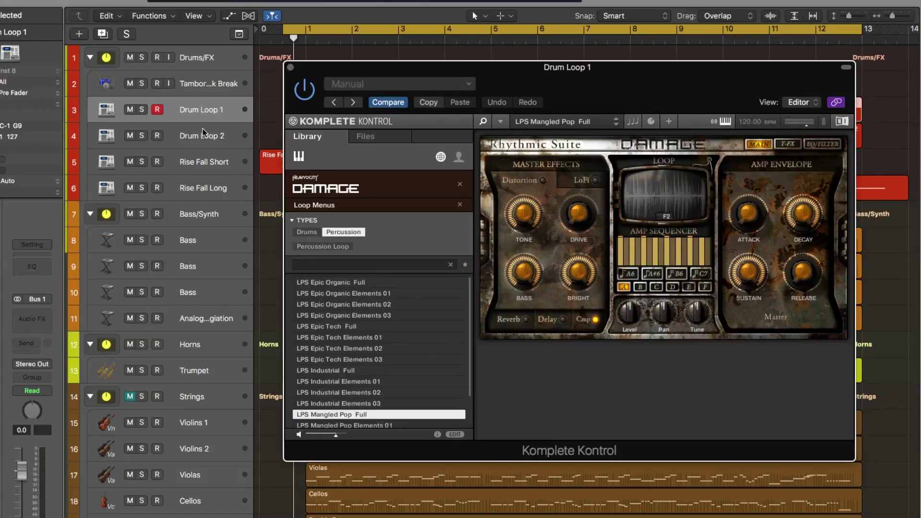
Step: Preview the Drum Loop 2, Rise Fall Short and Bass instruments, then move and shrink the Bass window
click(203, 130)
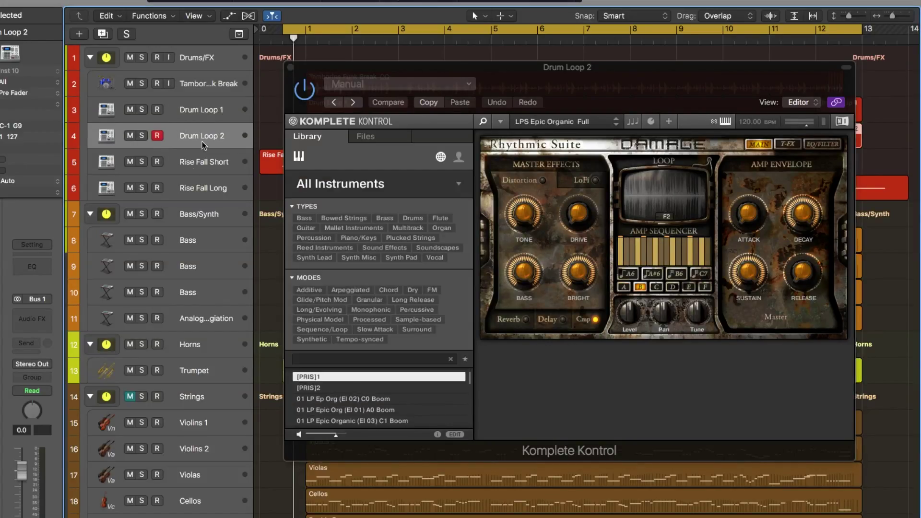
click(195, 155)
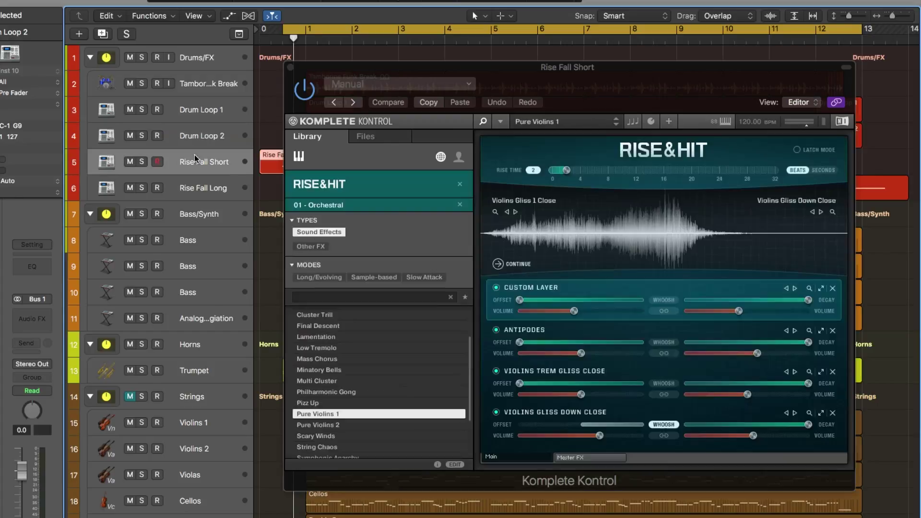
click(211, 244)
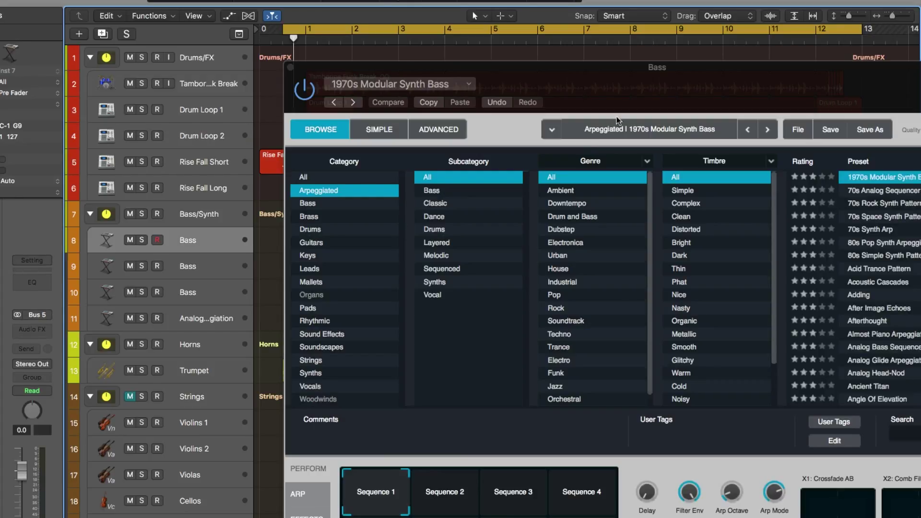
drag(687, 77, 534, 11)
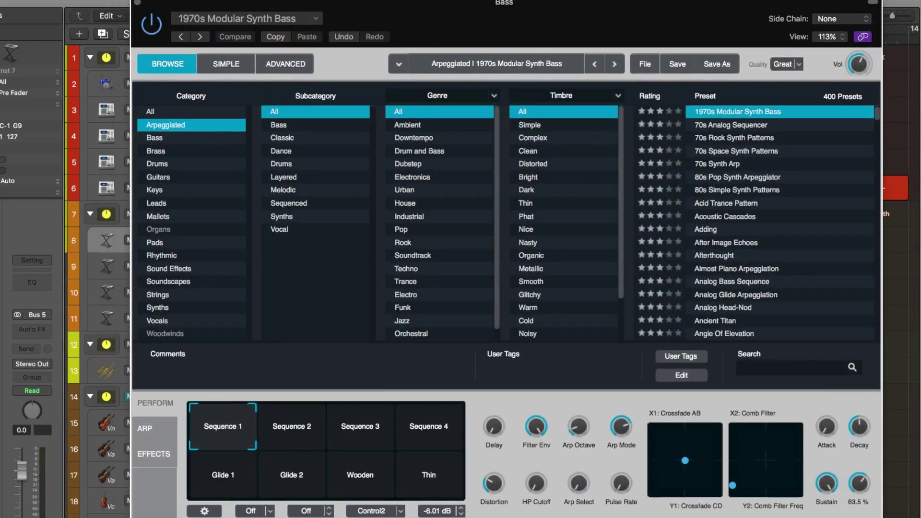
click(827, 36)
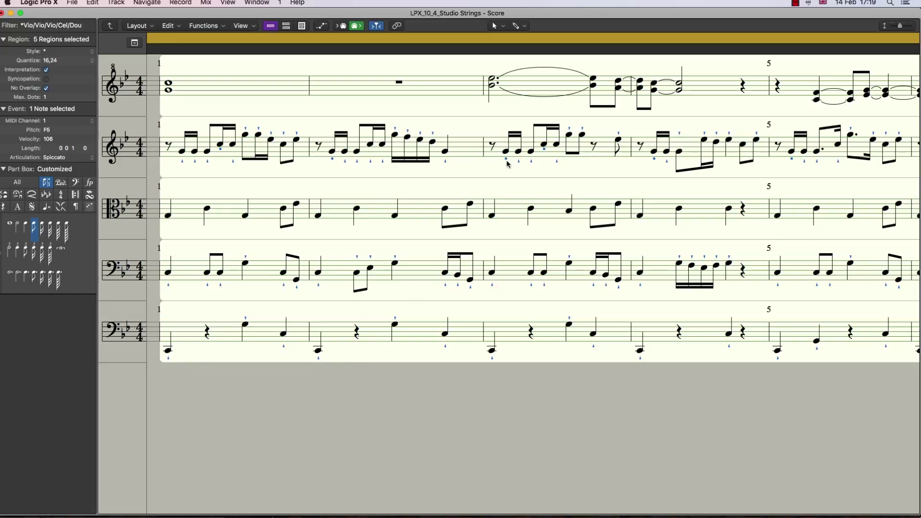
Step: Scroll right through the string regions' score
scroll(508, 164, right, 2)
scroll(507, 164, right, 5)
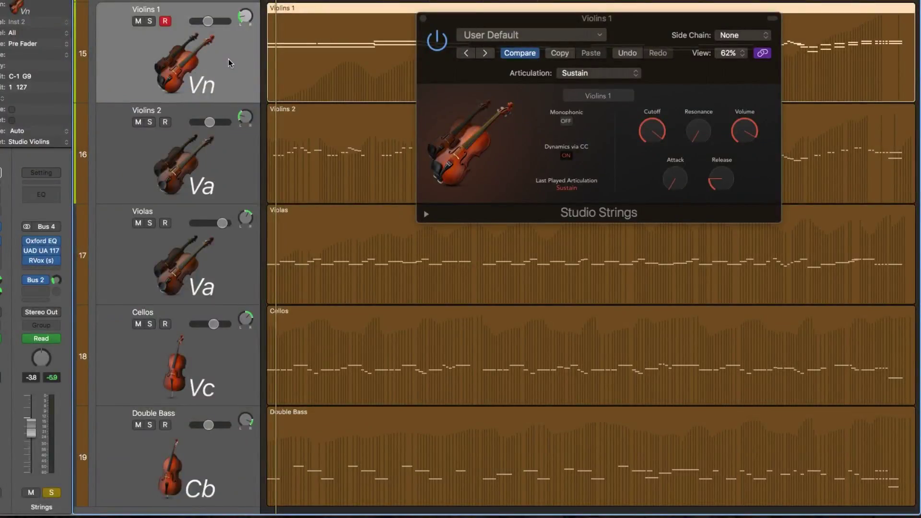
Step: Step to Violas and Cellos, then watch the Violins 2, Violas and Cellos articulations during playback
key(Down)
key(Down)
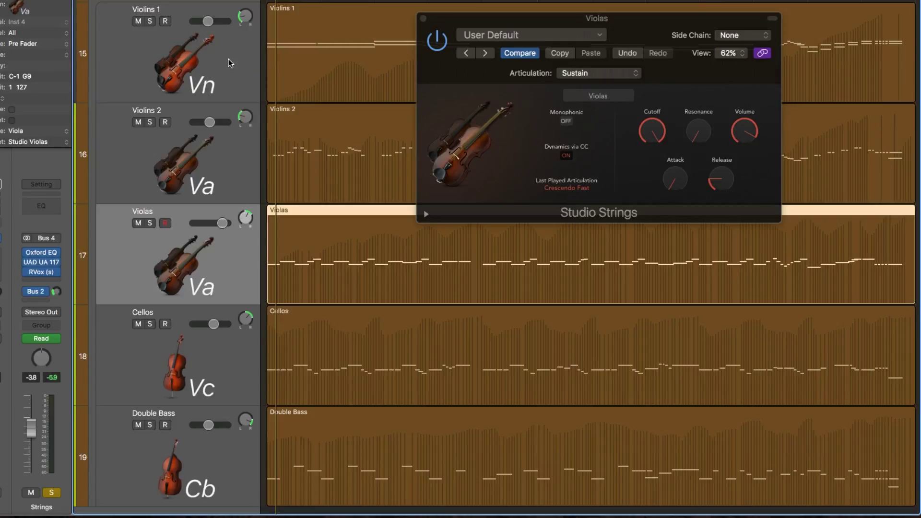
key(Down)
key(Down)
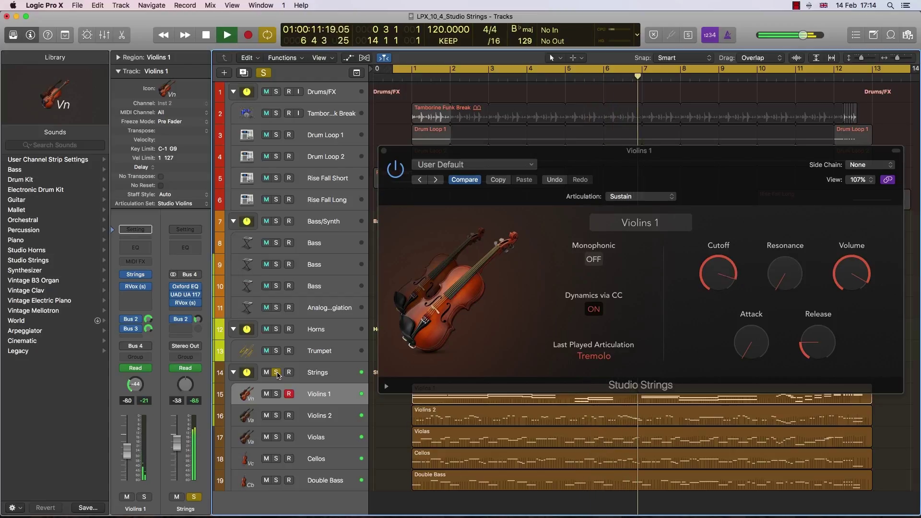
click(335, 415)
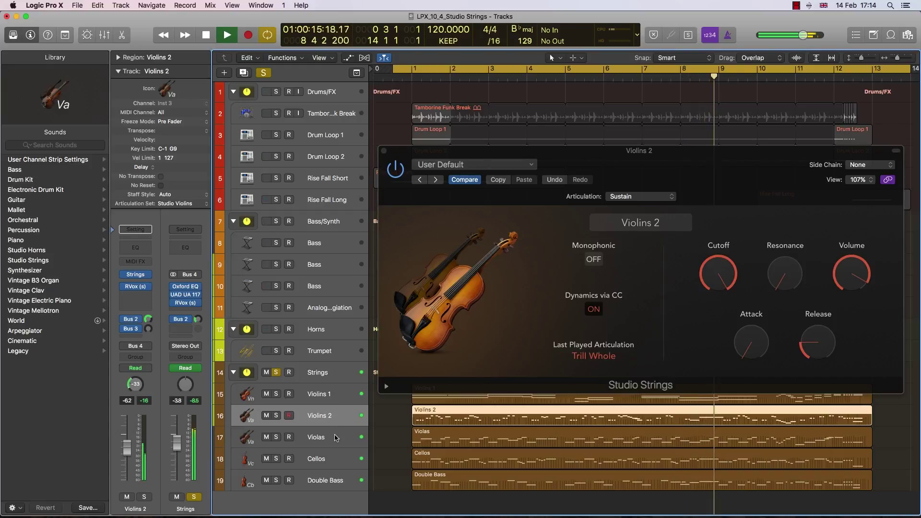
click(336, 438)
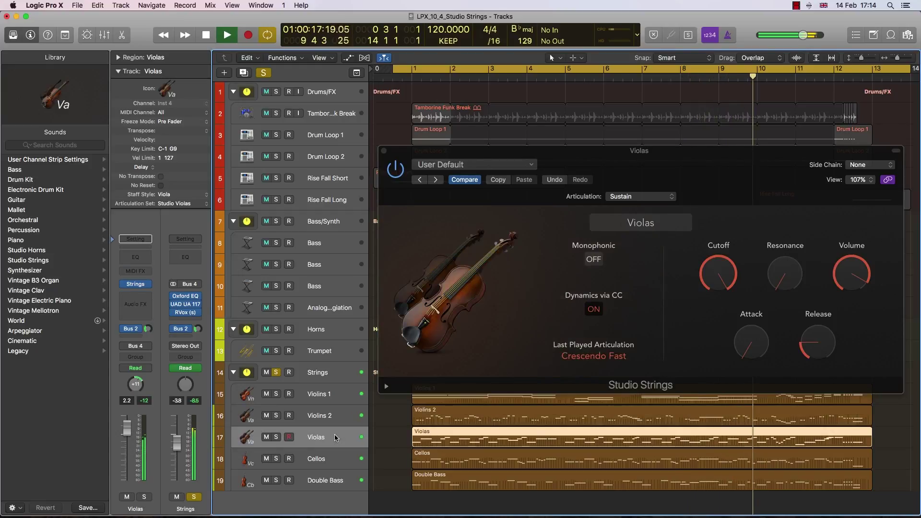
click(338, 460)
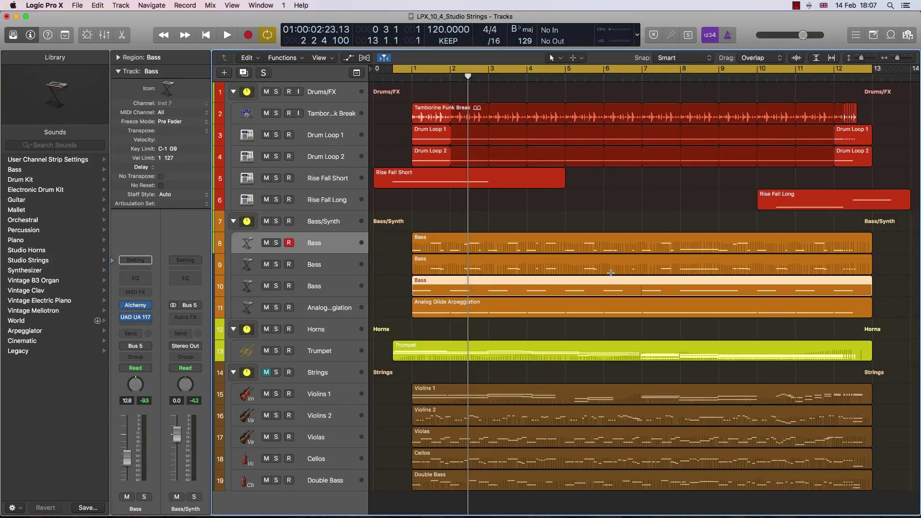
Step: Play from the beginning and inspect Phat FX and Step FX on the Analog Glide Arpeggiation track
key(Return)
key(space)
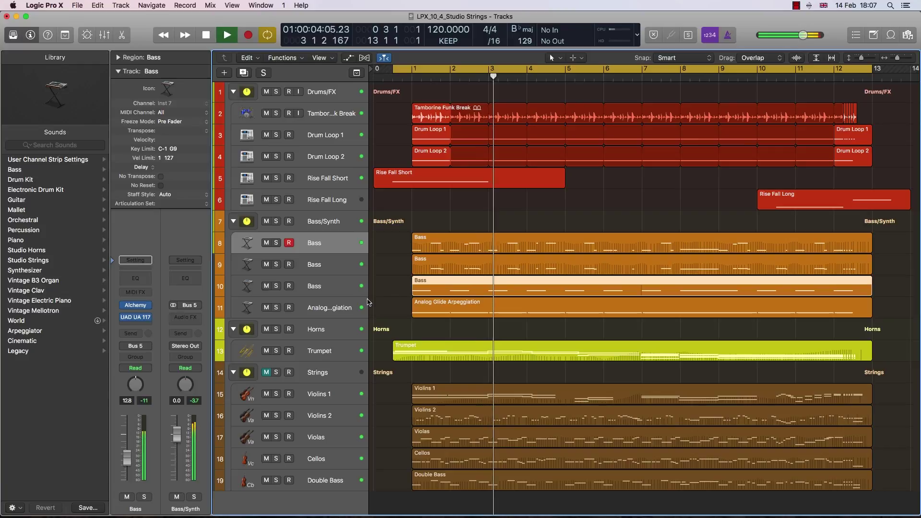
click(329, 308)
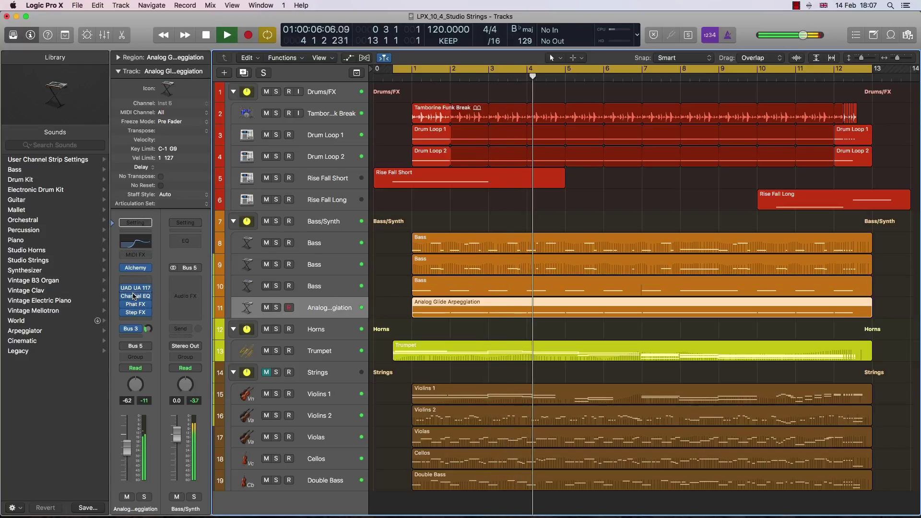
click(136, 304)
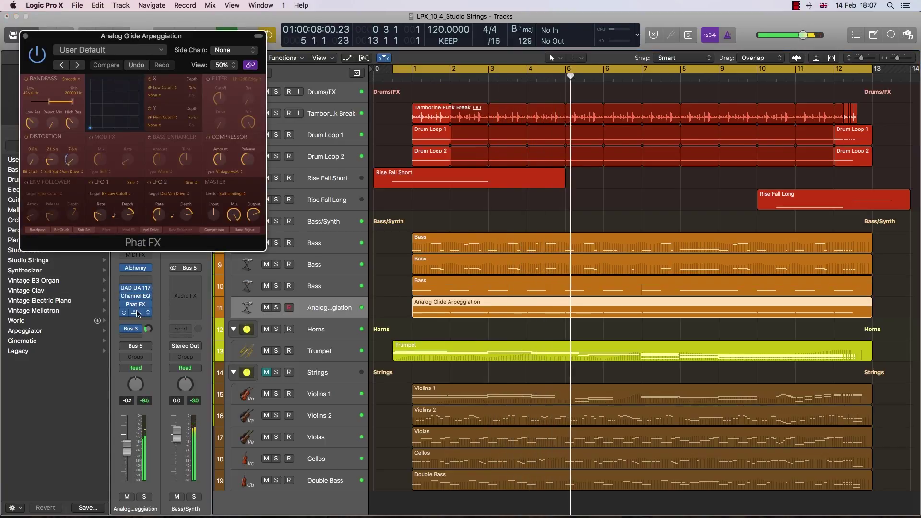
click(137, 312)
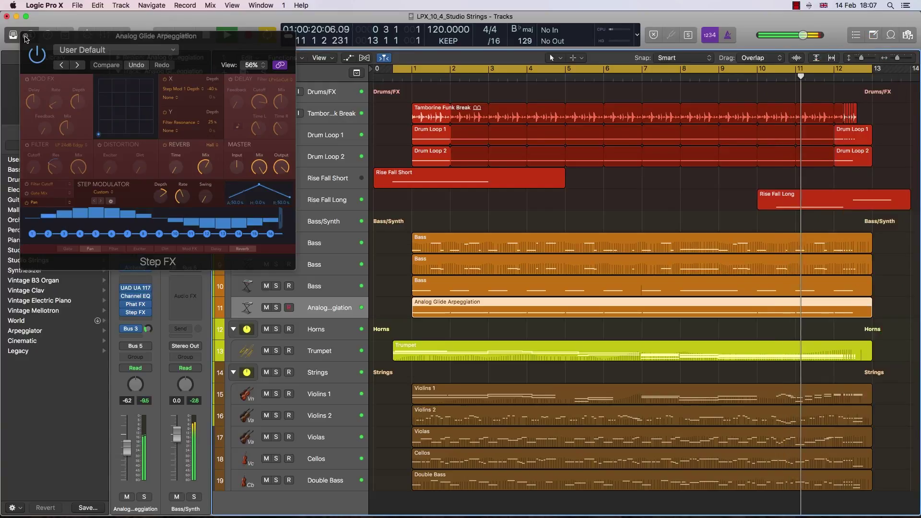
click(26, 37)
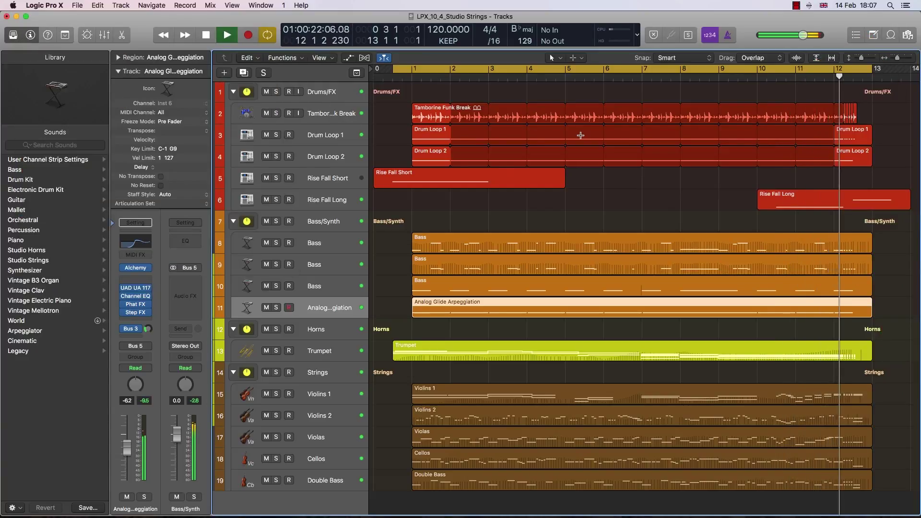
Step: Stop playback and unsolo the Drums/FX and Bass/Synth tracks
key(space)
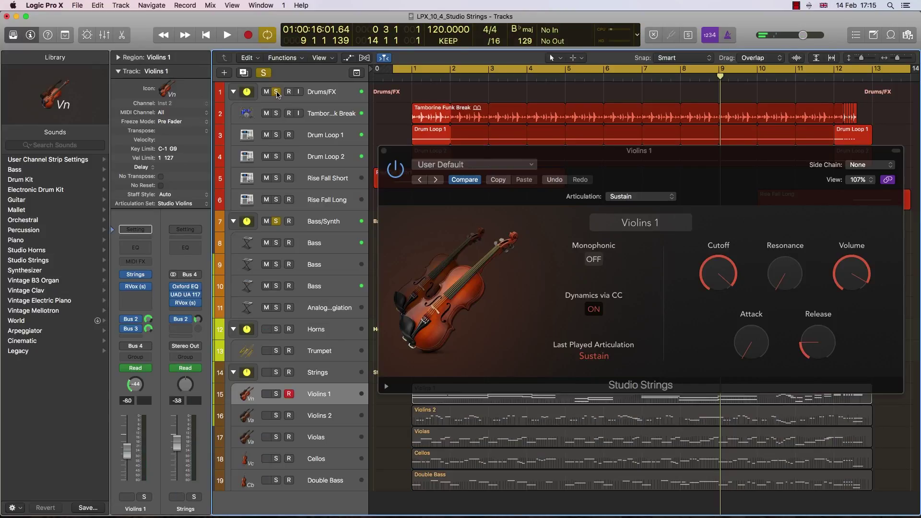
click(276, 92)
click(276, 221)
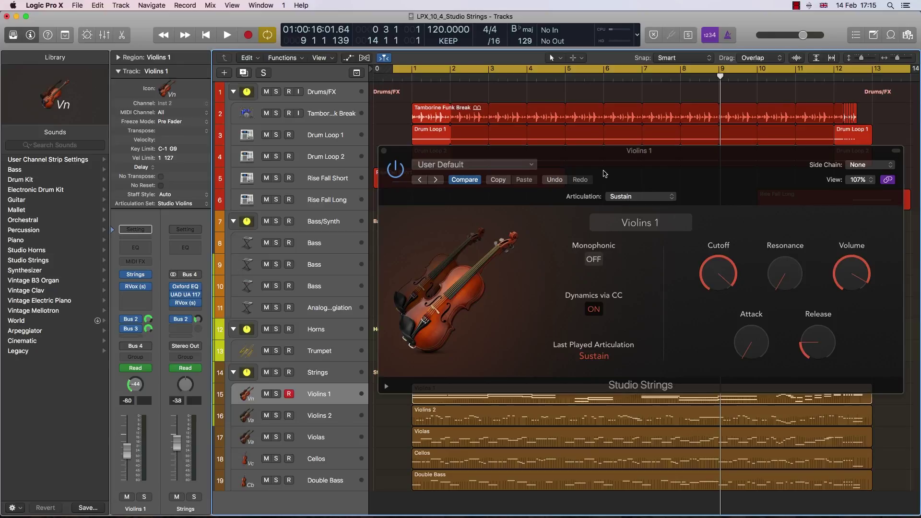
Step: Toggle Dynamics via CC off and back on for Violins 1, then move to Violas
click(594, 310)
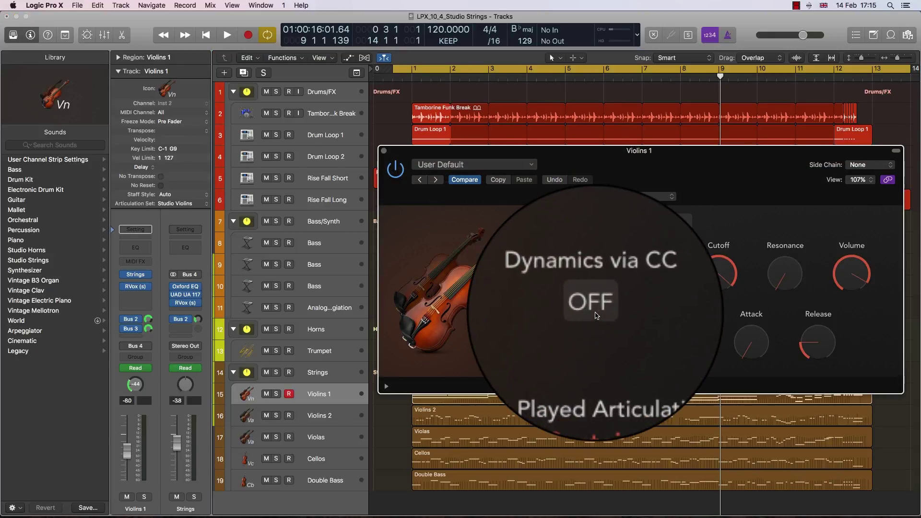
click(595, 315)
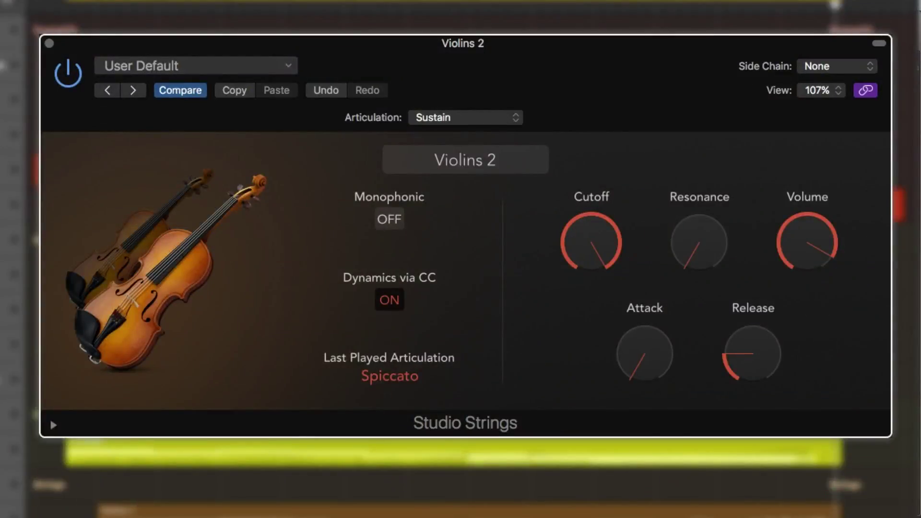
key(Down)
key(Down)
key(Down)
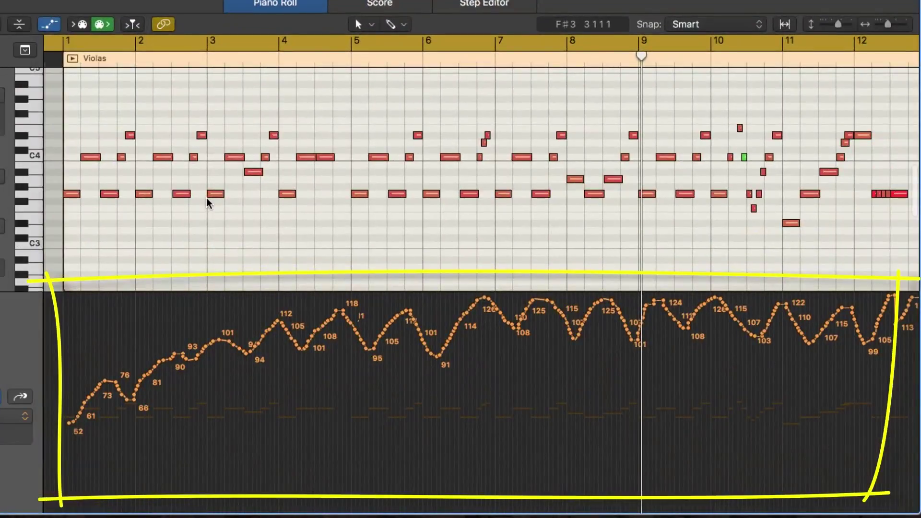
Step: Review the Cellos and Double Bass regions' notes and curves, then close the Violins 2 window
key(Down)
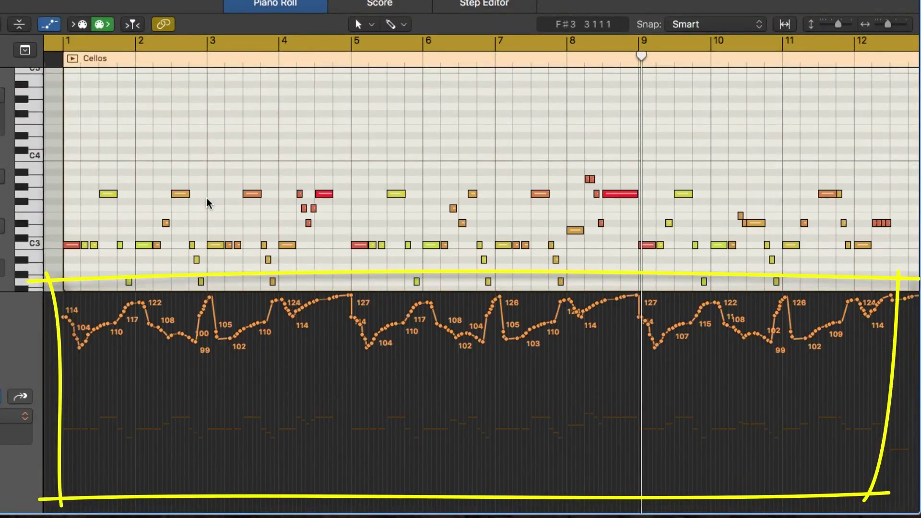
key(Down)
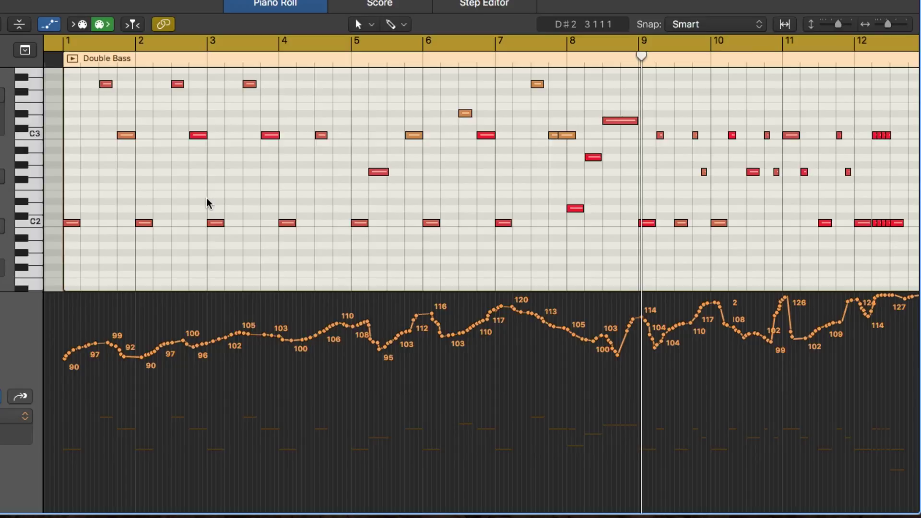
key(Up)
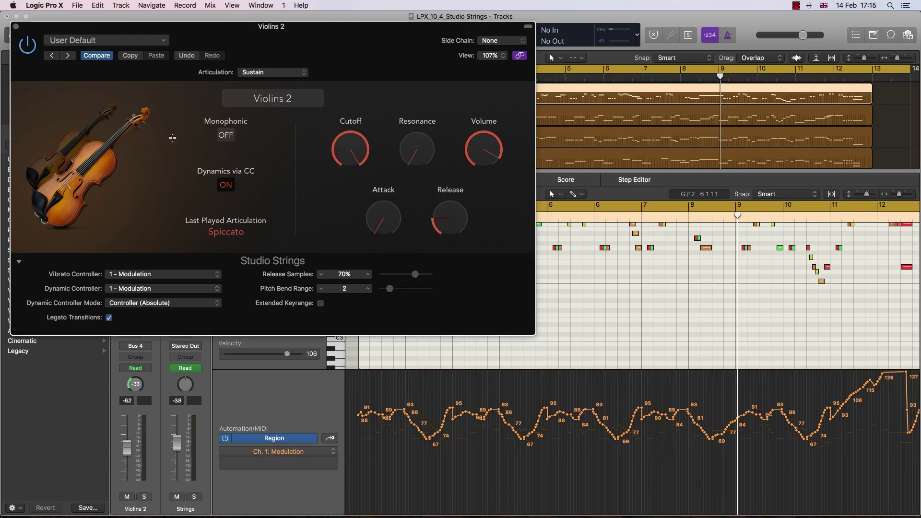
click(16, 27)
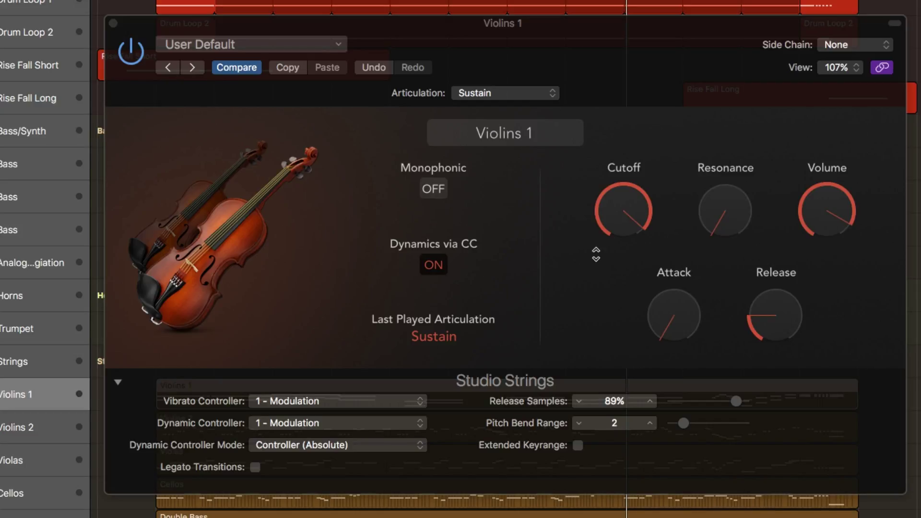
Step: Lower the Violins 1 Studio Strings Cutoff, then bring it back to about 96%
mouse_move(614, 229)
drag(622, 208, 623, 226)
drag(623, 226, 626, 251)
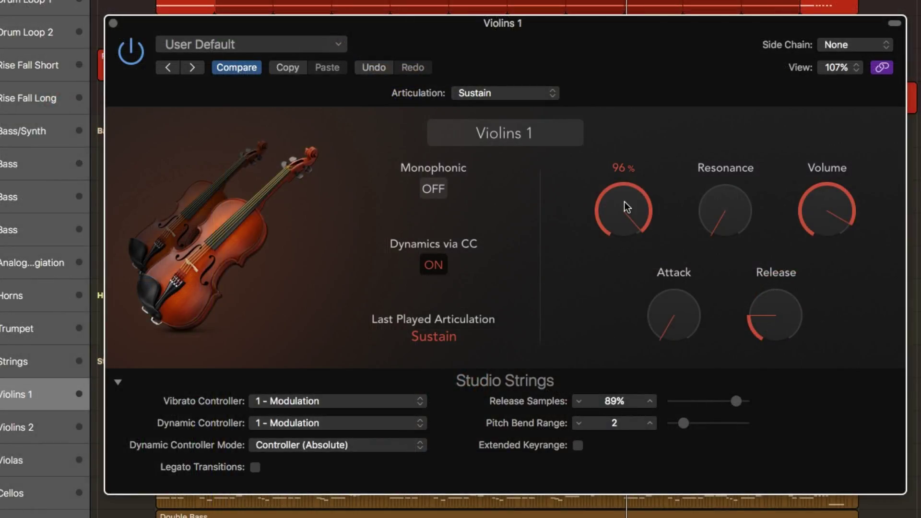
click(256, 468)
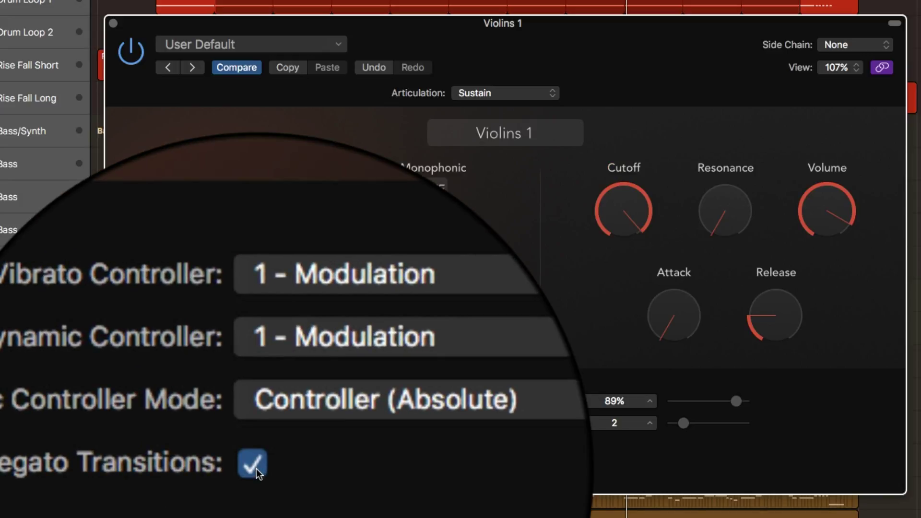
click(255, 466)
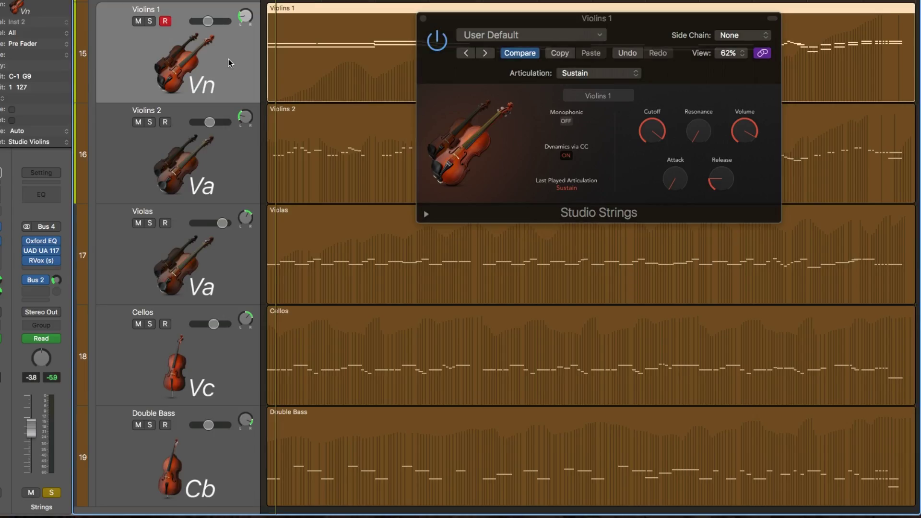
Step: Step down through the string tracks, past Cellos, to the Double Bass track
key(Down)
key(Down)
key(Down)
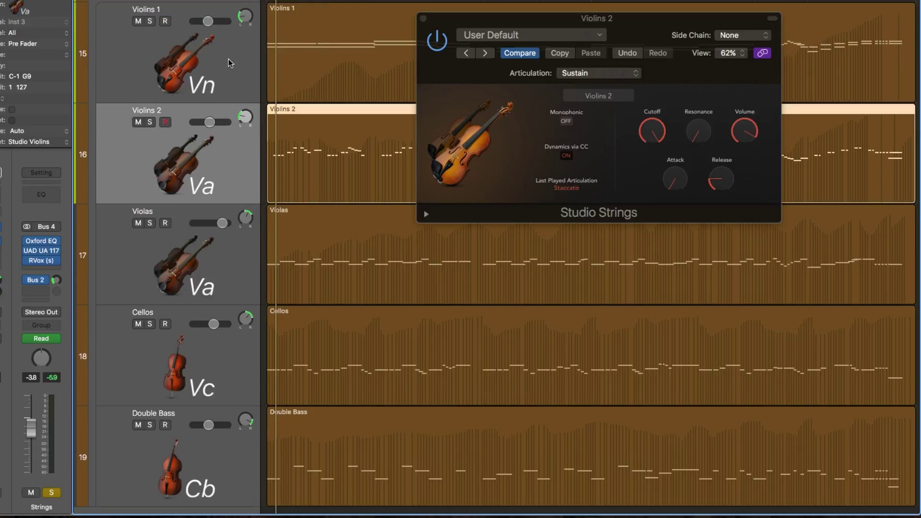
key(Down)
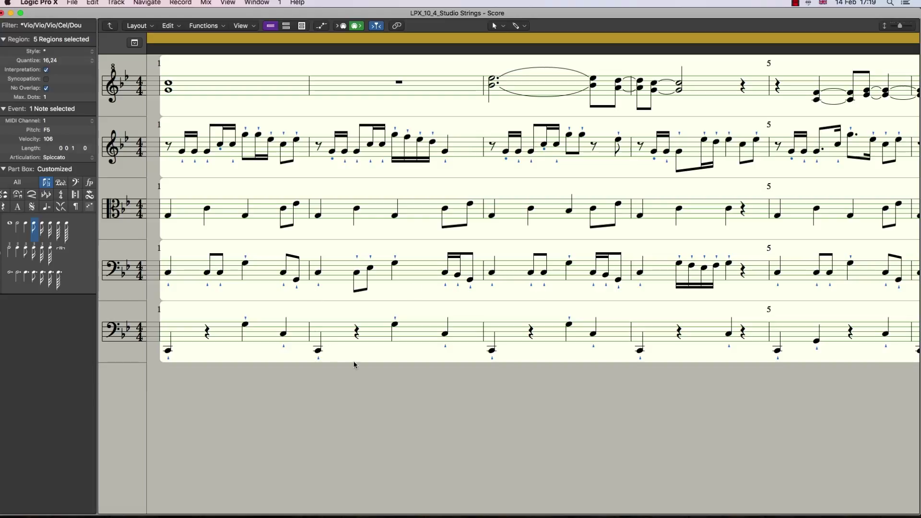
Step: Scroll through the score and select a Violins 2 note to inspect its articulation
scroll(508, 164, right, 10)
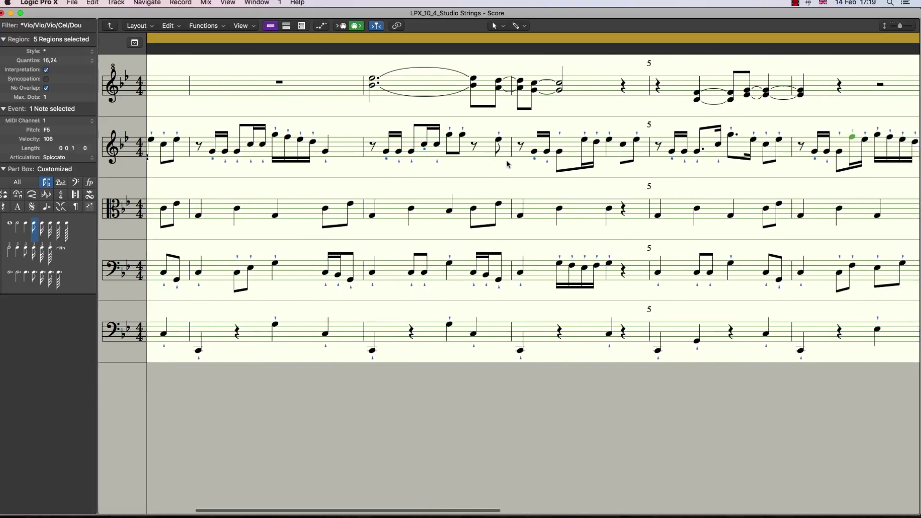
scroll(508, 164, right, 1)
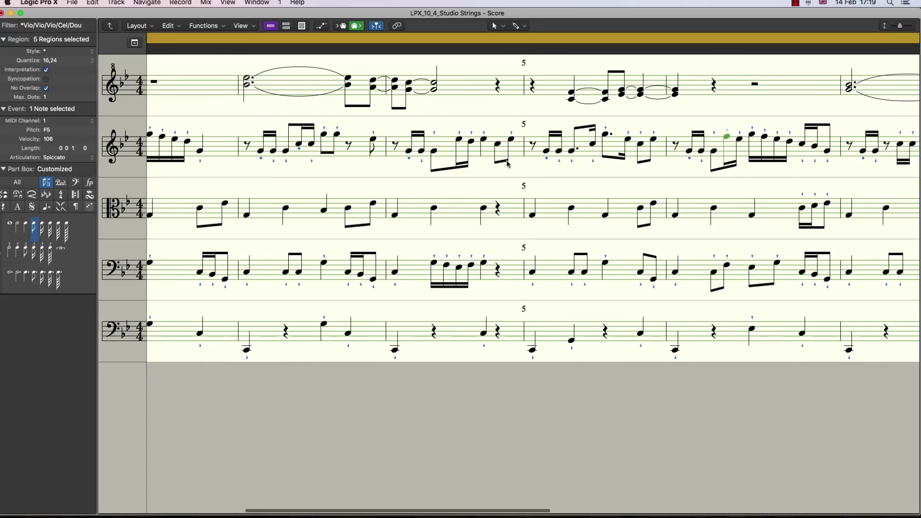
scroll(508, 164, right, 3)
click(625, 152)
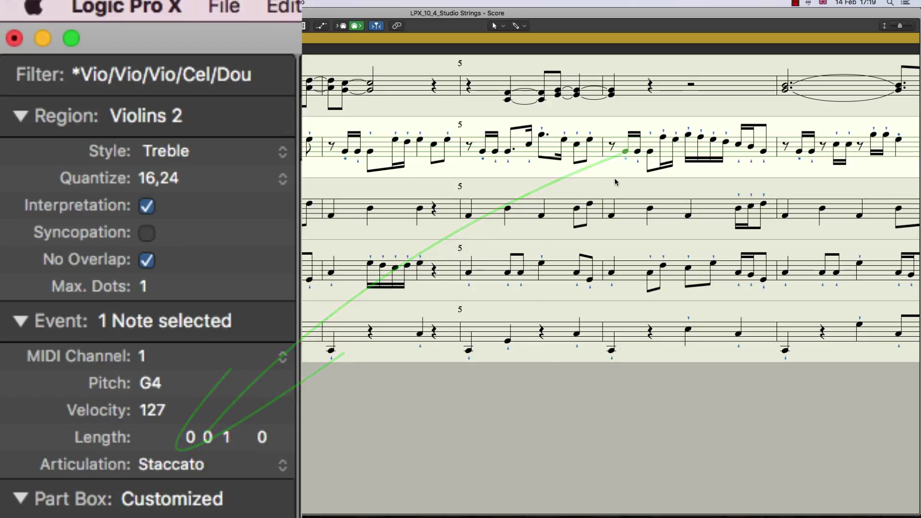
scroll(615, 182, left, 8)
scroll(615, 180, left, 5)
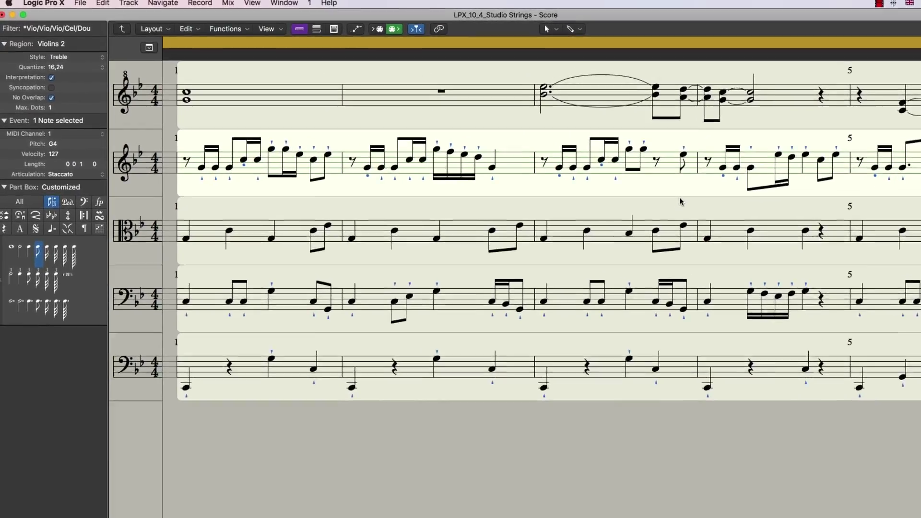
scroll(785, 233, right, 5)
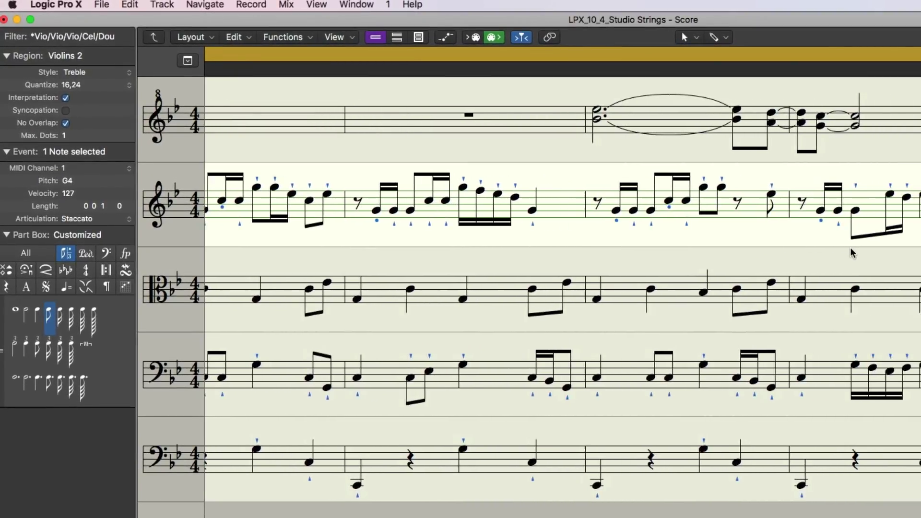
scroll(852, 252, right, 5)
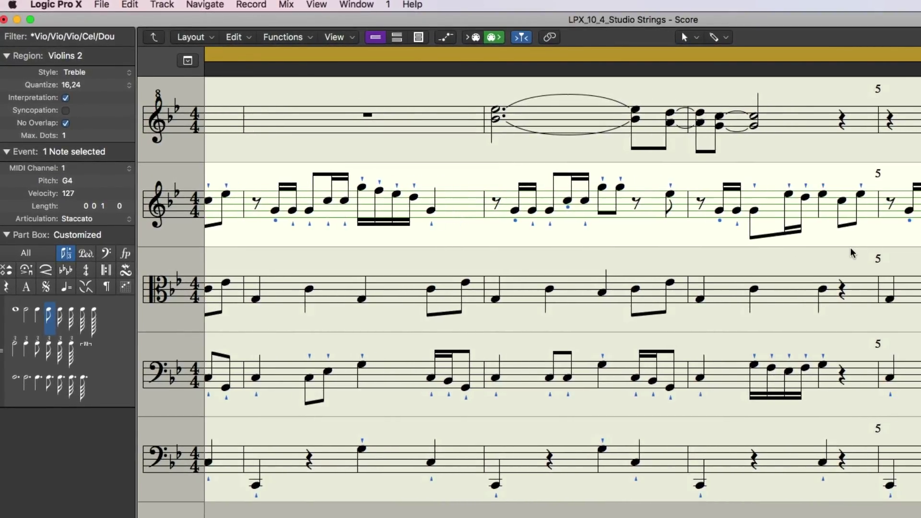
scroll(851, 253, right, 5)
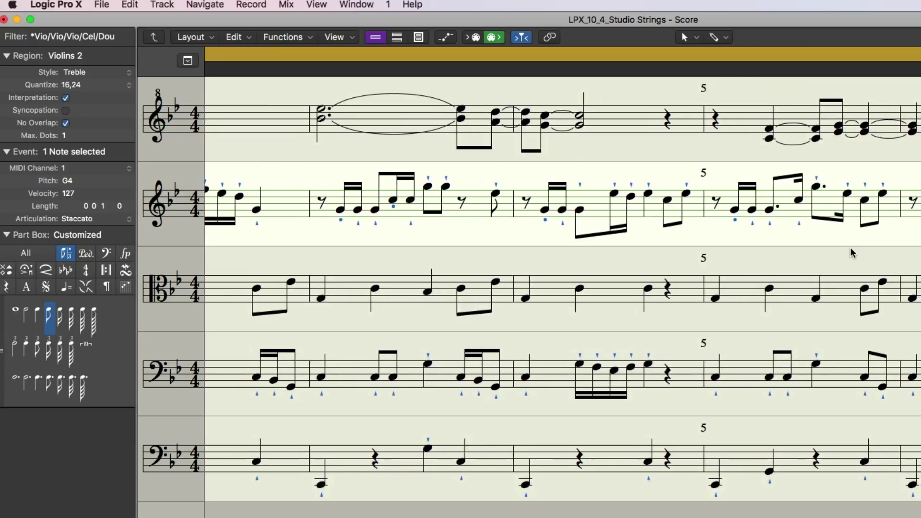
scroll(851, 253, right, 5)
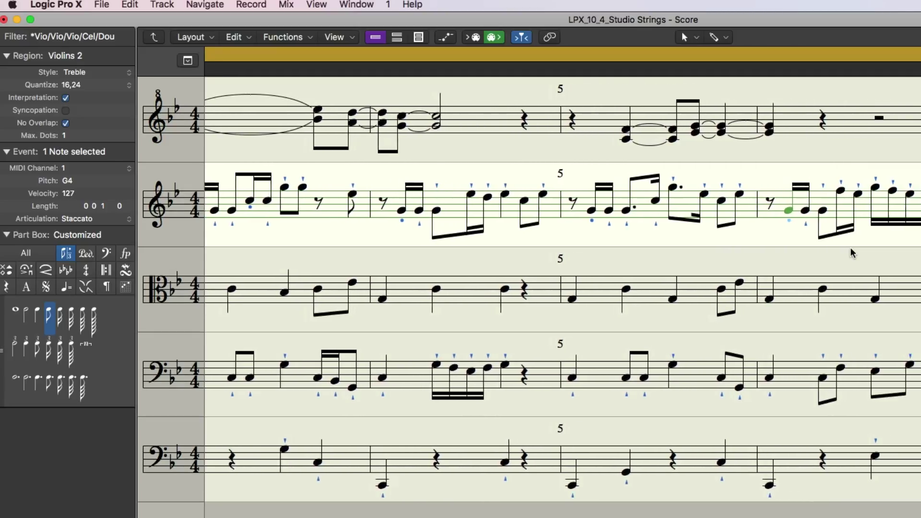
scroll(852, 253, right, 4)
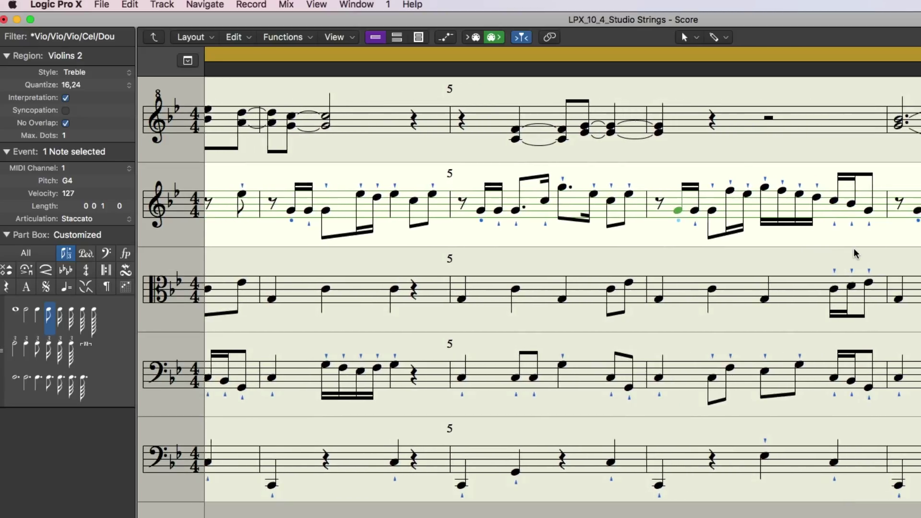
scroll(855, 252, right, 2)
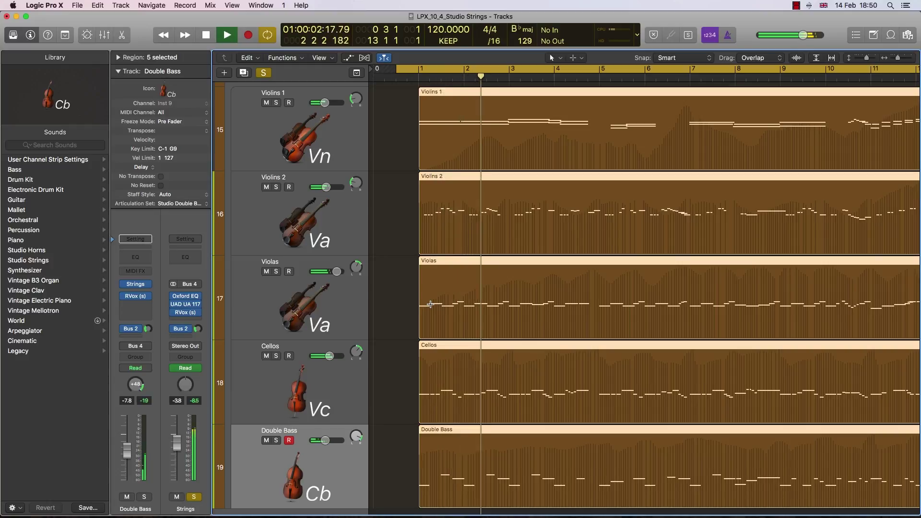
Step: Show the Mixer with every channel strip from the drums through the strings
key(super+3)
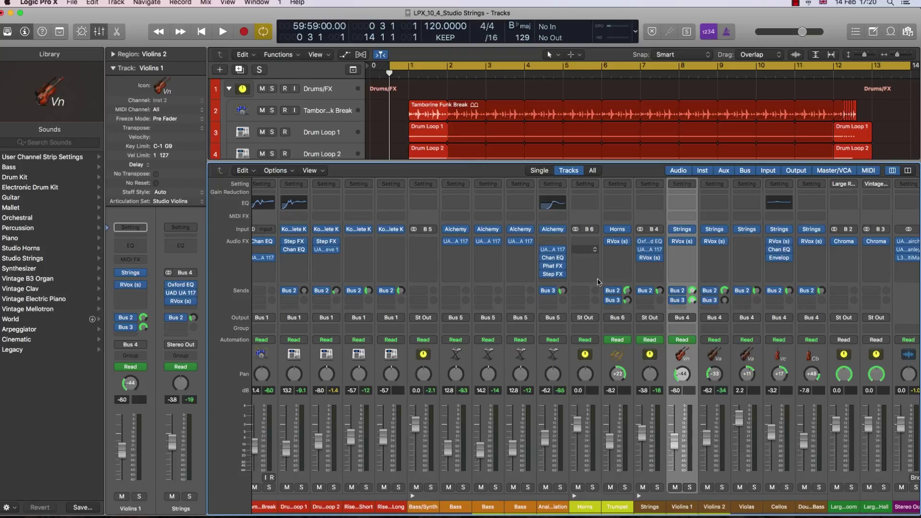
Step: Move the Cellos EQ window aside and bring up the Strings channel's Oxford EQ
scroll(603, 303, right, 3)
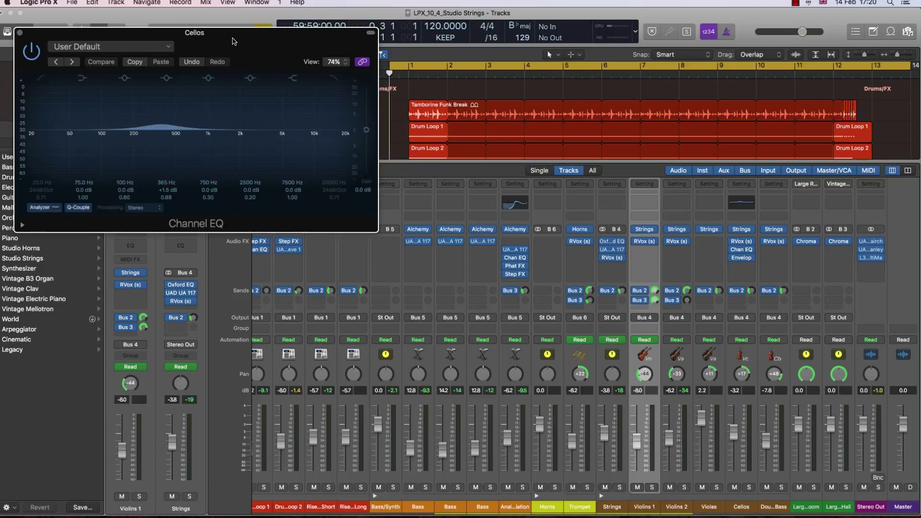
drag(233, 41, 327, 192)
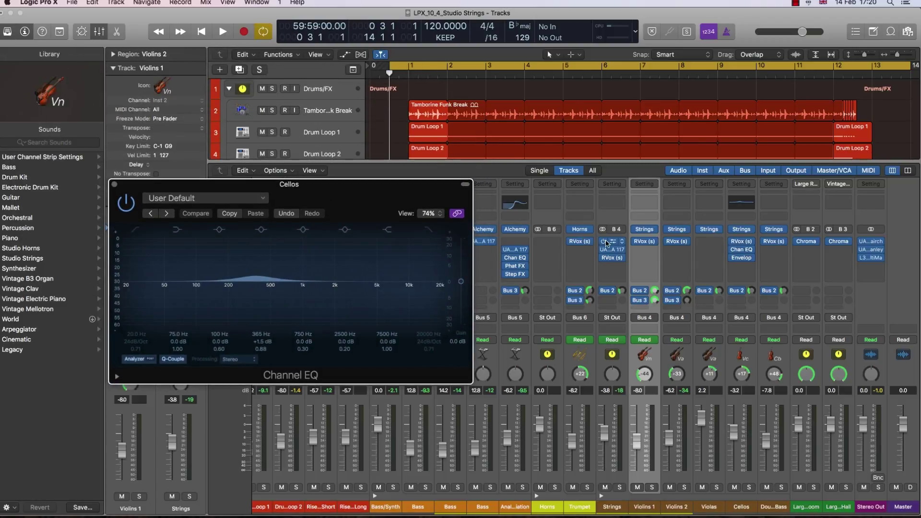
click(613, 243)
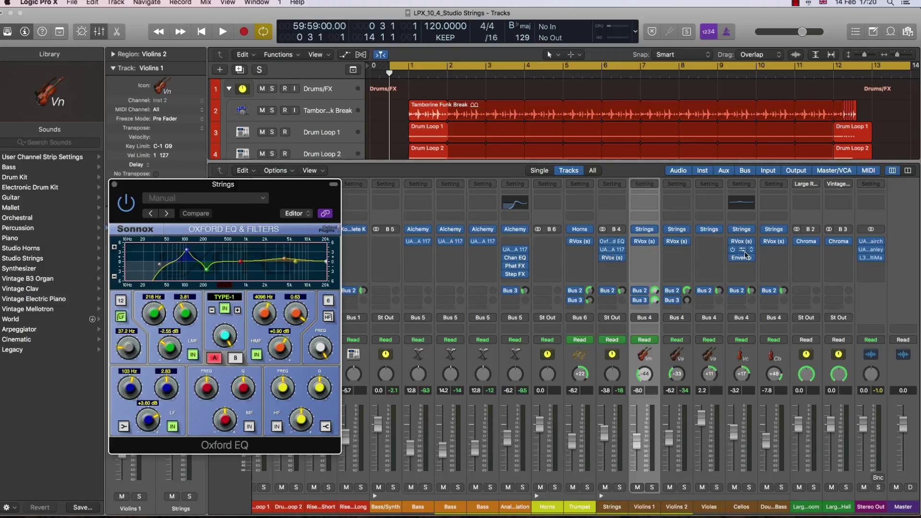
Step: Set the Cellos Enveloper attack gain to 100% and lengthen attack time to 26 ms
click(742, 259)
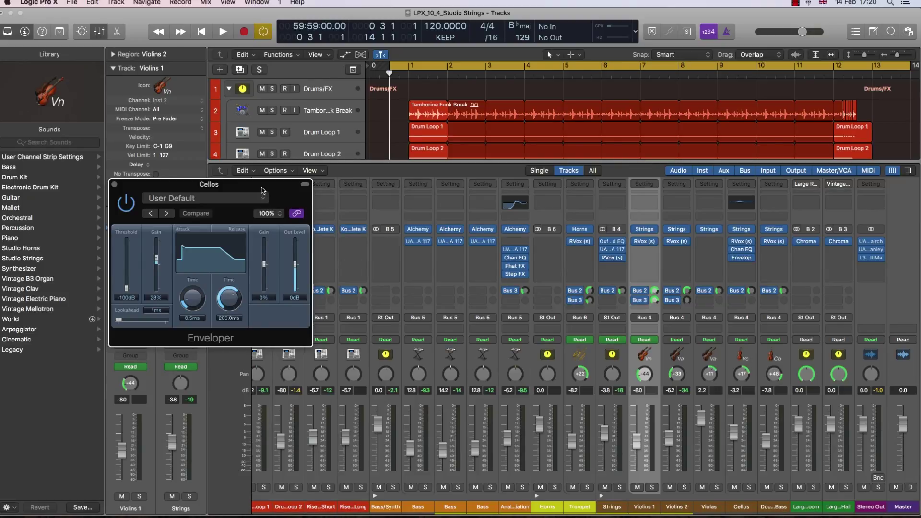
drag(263, 191, 465, 210)
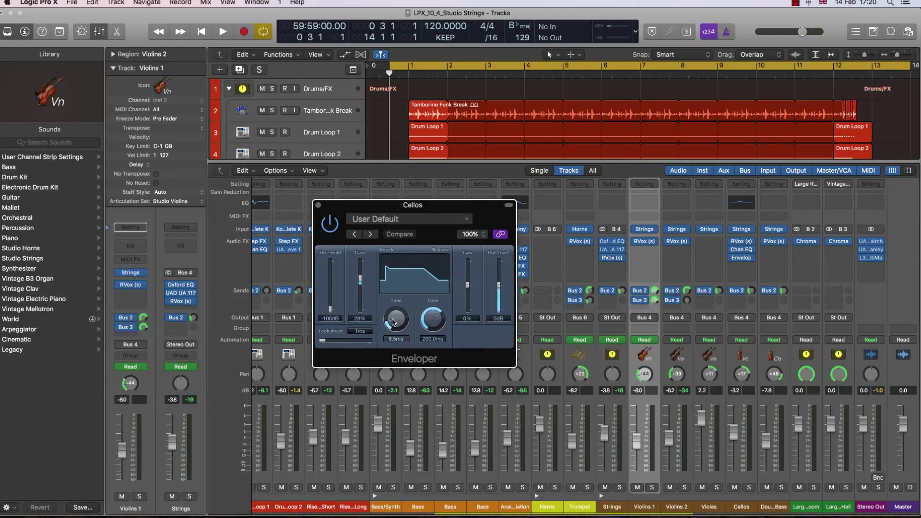
drag(358, 282, 361, 269)
drag(360, 269, 361, 266)
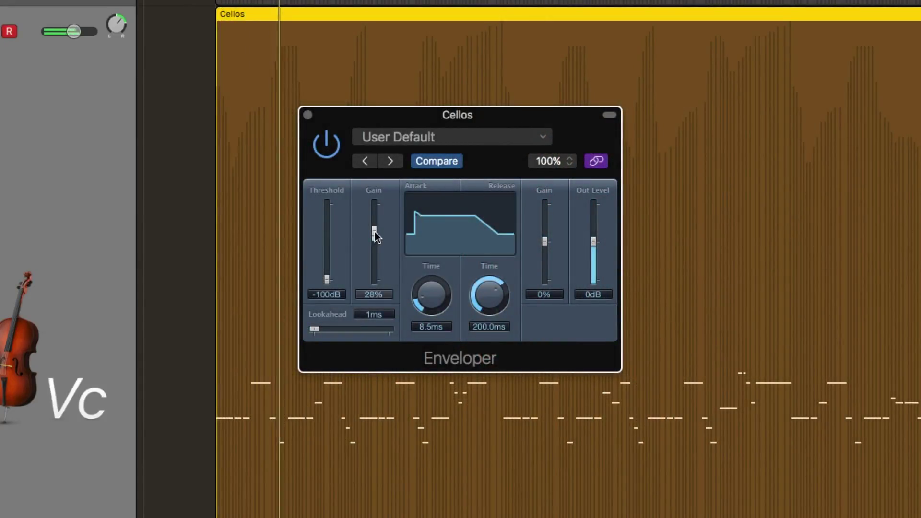
drag(375, 232, 379, 197)
drag(431, 293, 437, 253)
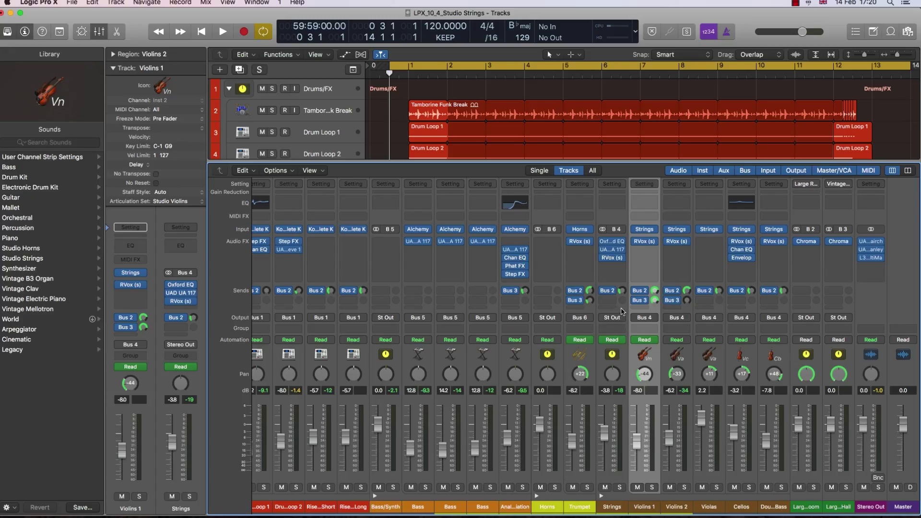
click(622, 310)
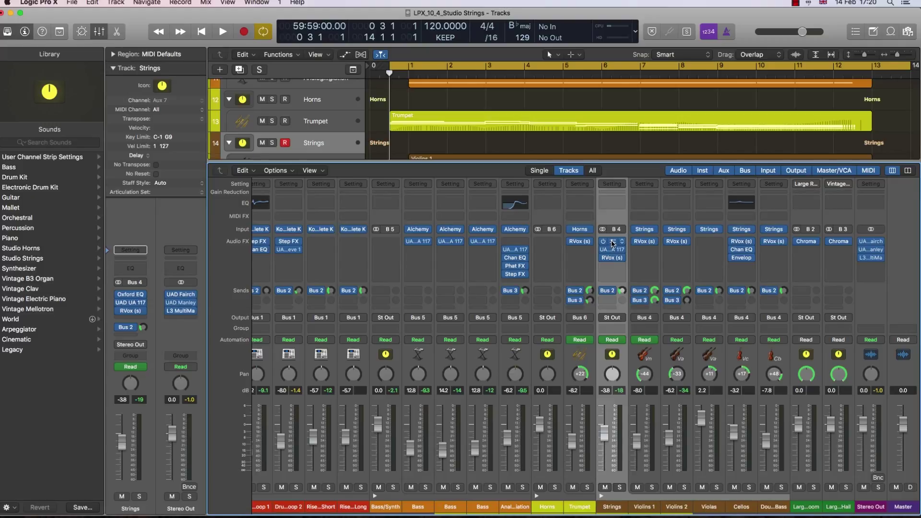
click(612, 243)
click(612, 251)
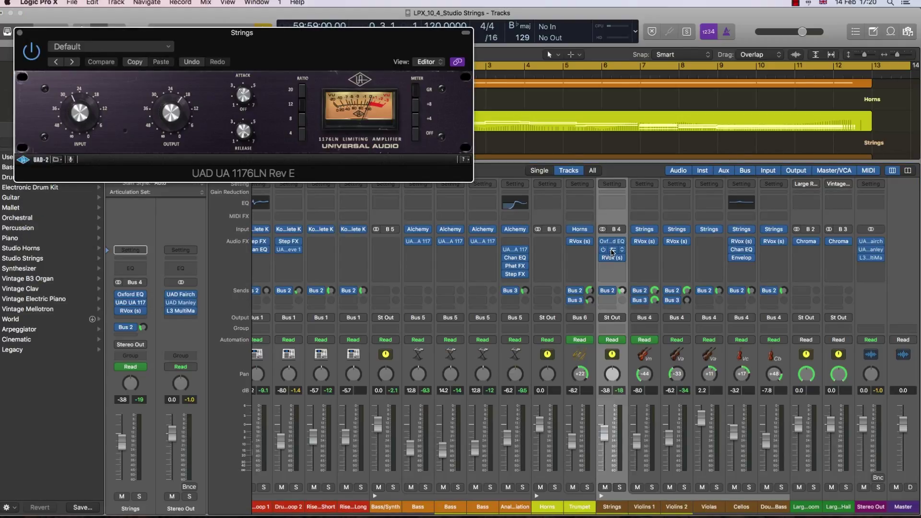
click(612, 258)
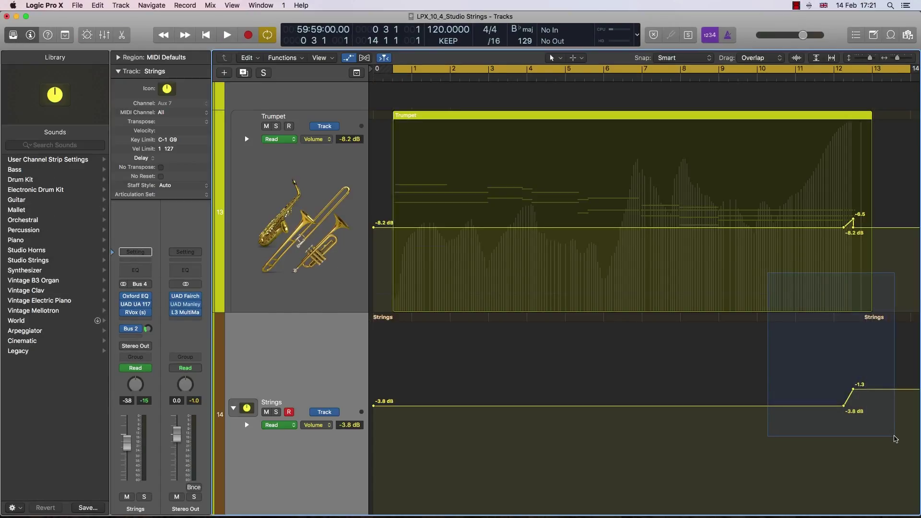
drag(869, 422, 894, 439)
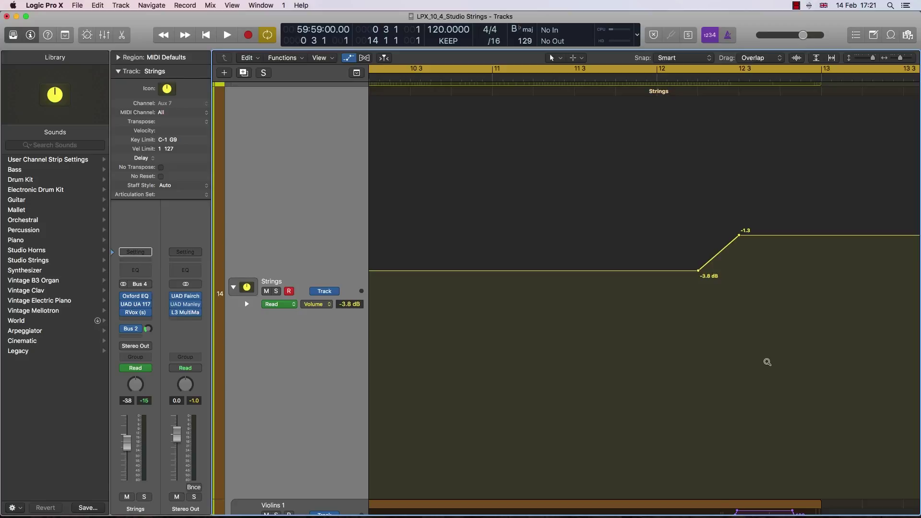
click(768, 362)
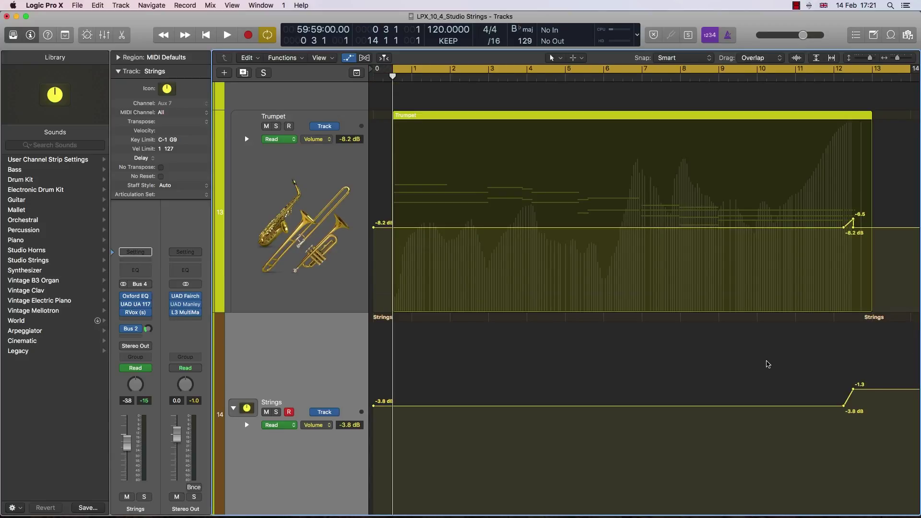
click(767, 364)
key(x)
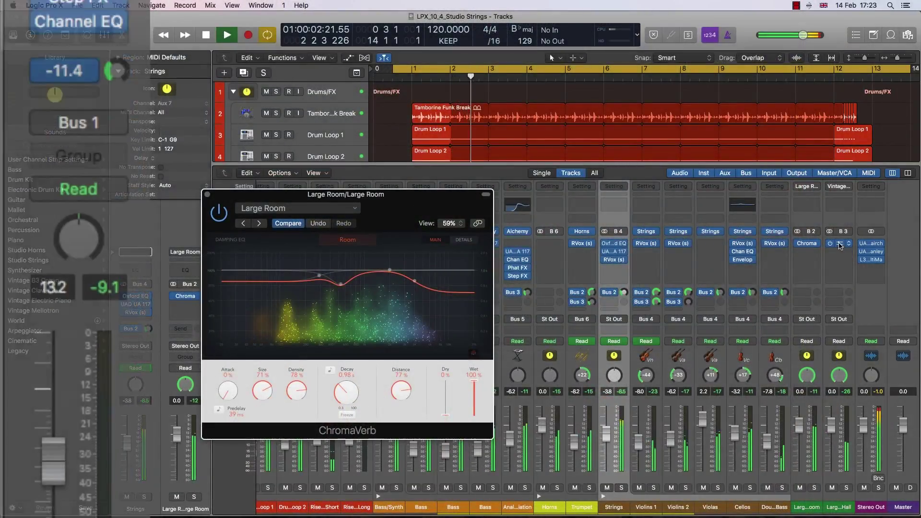
Step: Bring up the Vintage Hall bus ChromaVerb beside the Large Room ChromaVerb
click(840, 245)
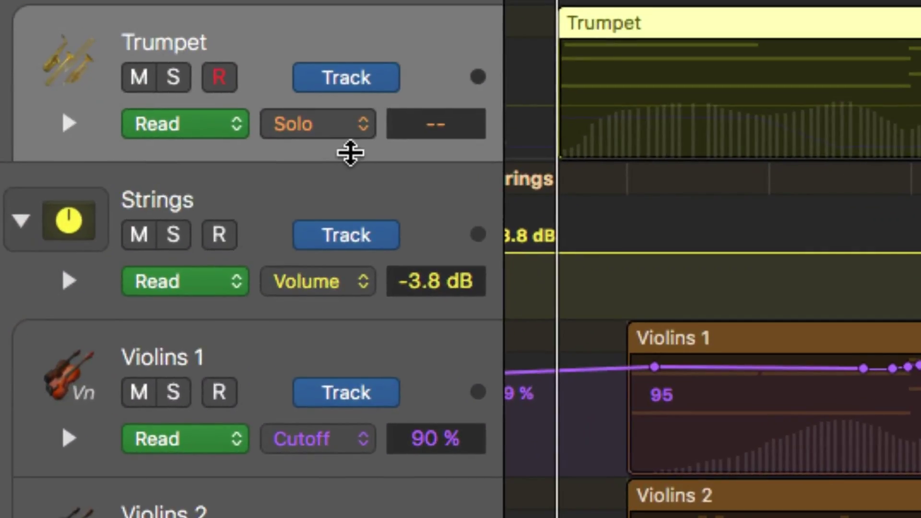
Step: Set Trumpet automation to Horns: Env. Attack, then close the Mixer and hide automation
click(362, 302)
click(433, 499)
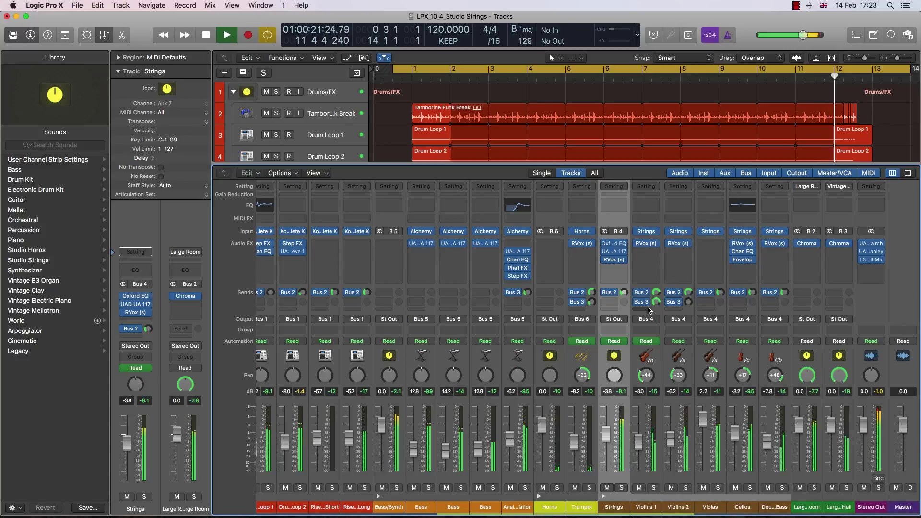
key(x)
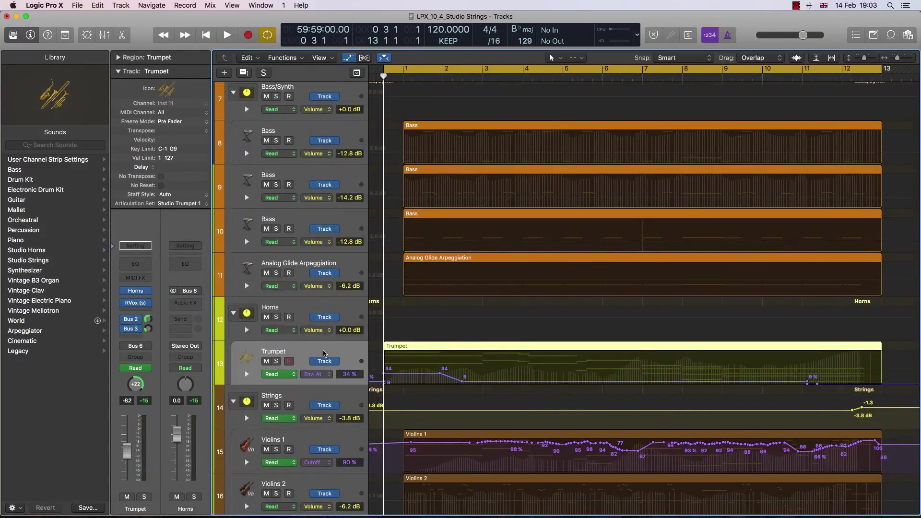
key(a)
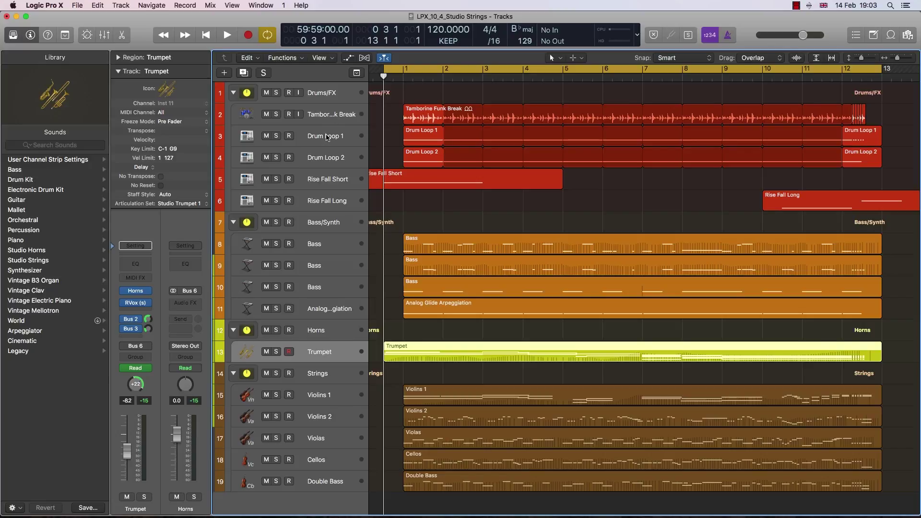
Step: Review the Komplete Kontrol instruments on Drum Loop 1, Drum Loop 2 and Rise Fall Short
click(326, 137)
click(137, 293)
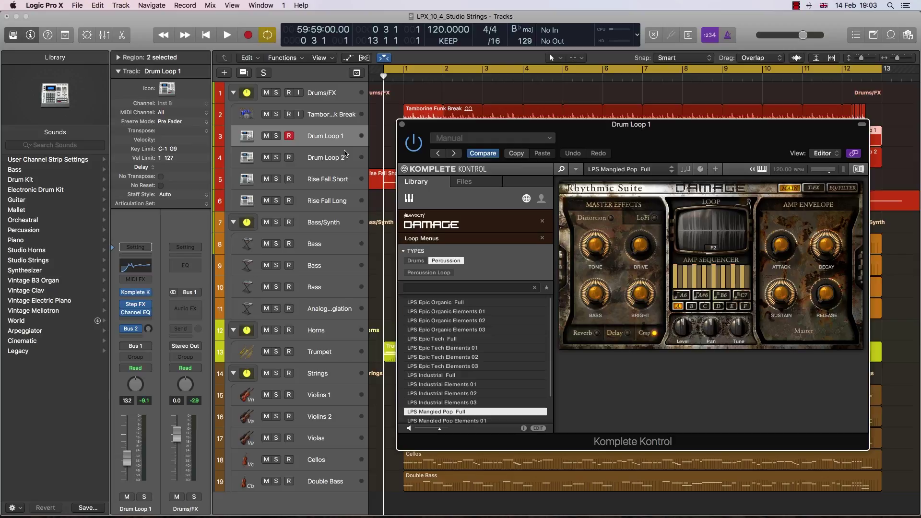
click(346, 154)
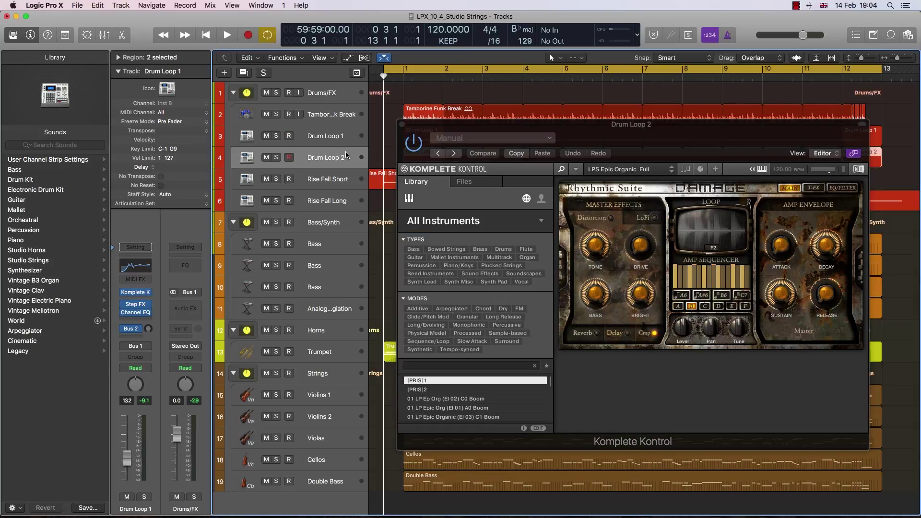
click(340, 177)
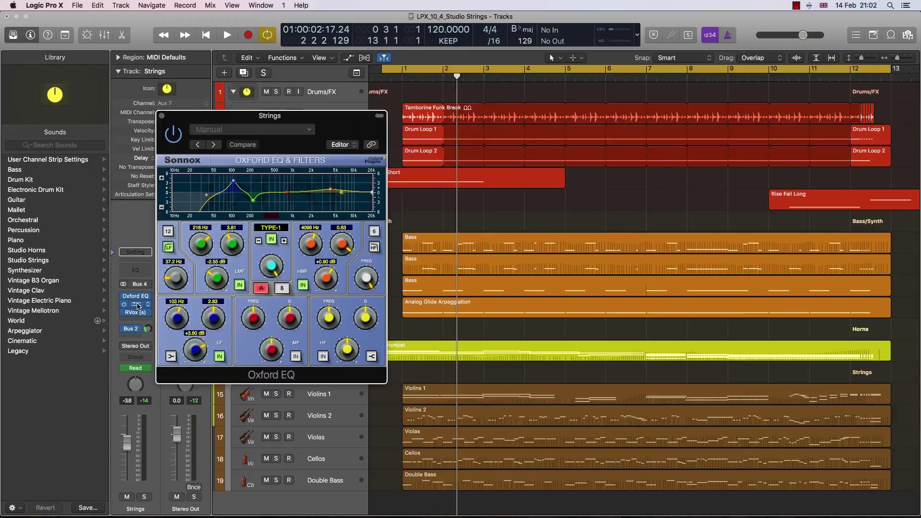
Step: Bring up the Strings bus's Oxford EQ, 1176 and compressor insert windows
click(136, 304)
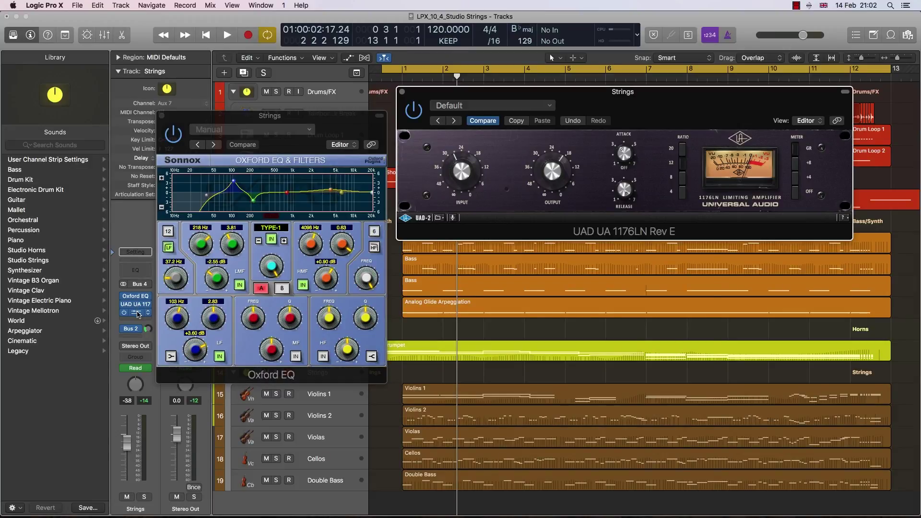
click(138, 313)
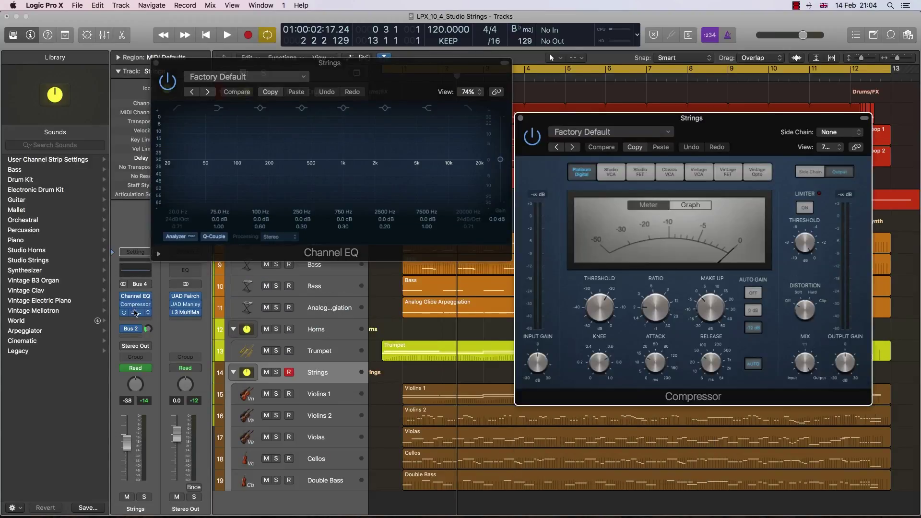
click(136, 313)
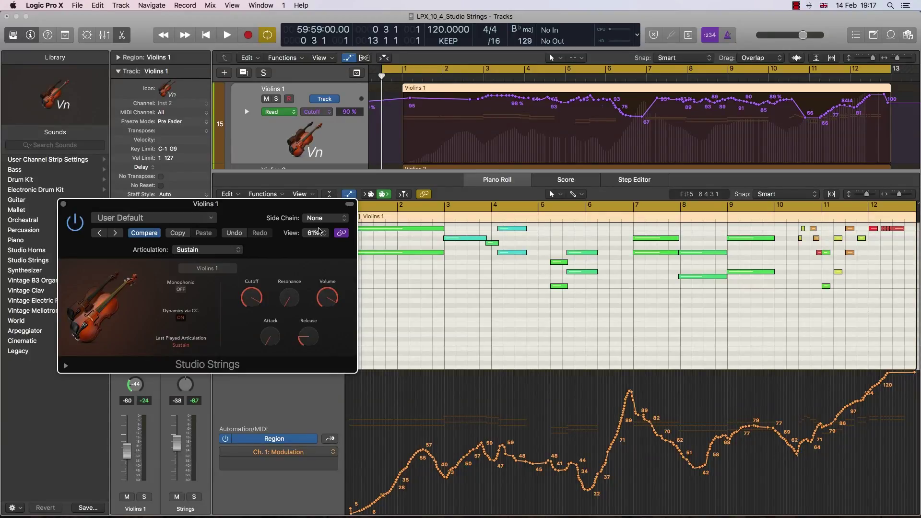
Step: Move to the next string track and check its Articulation list in Studio Strings
key(Down)
key(Down)
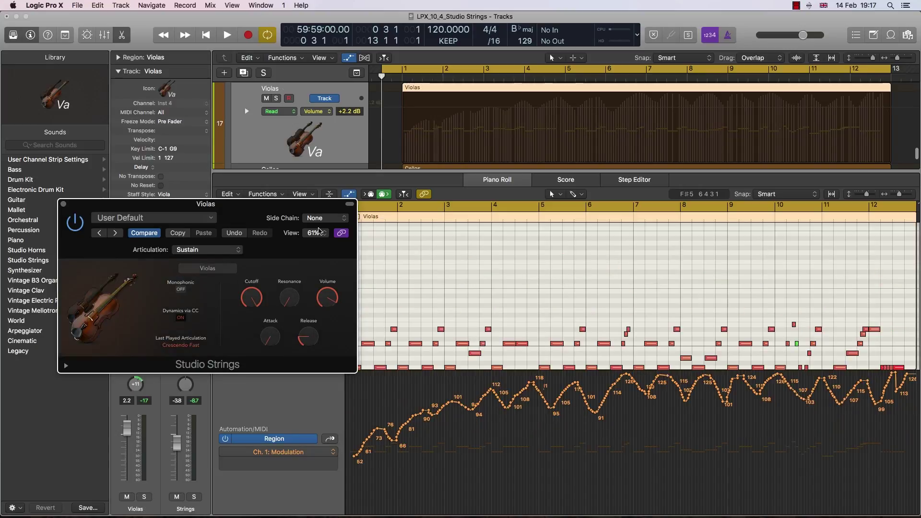
click(230, 253)
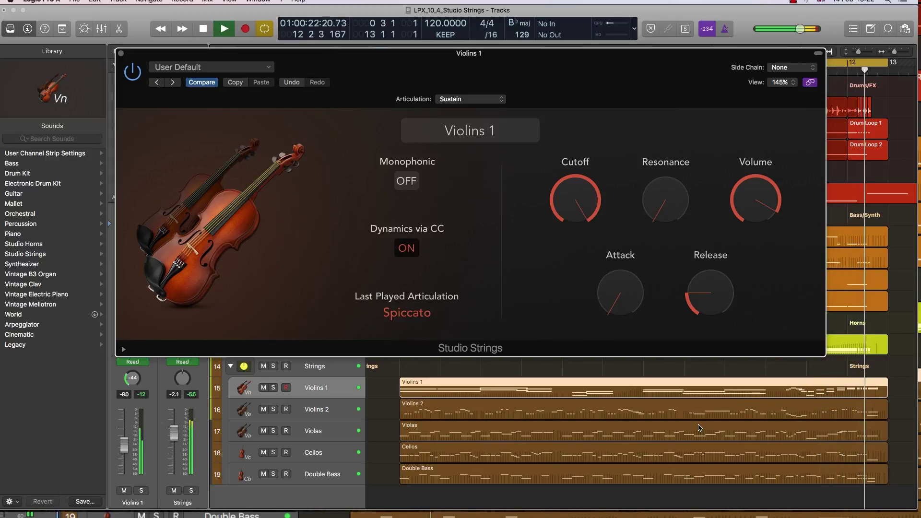
Step: Send playback back to the project start while the arrangement plays
key(Return)
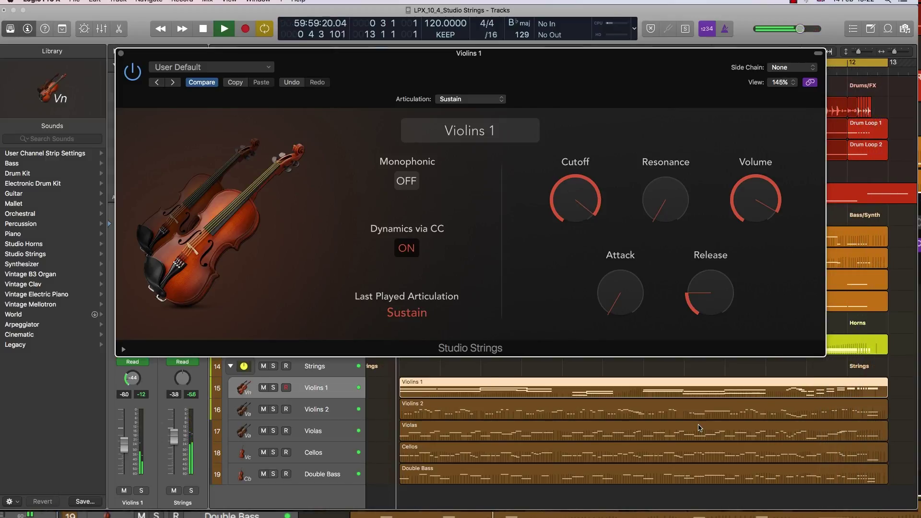